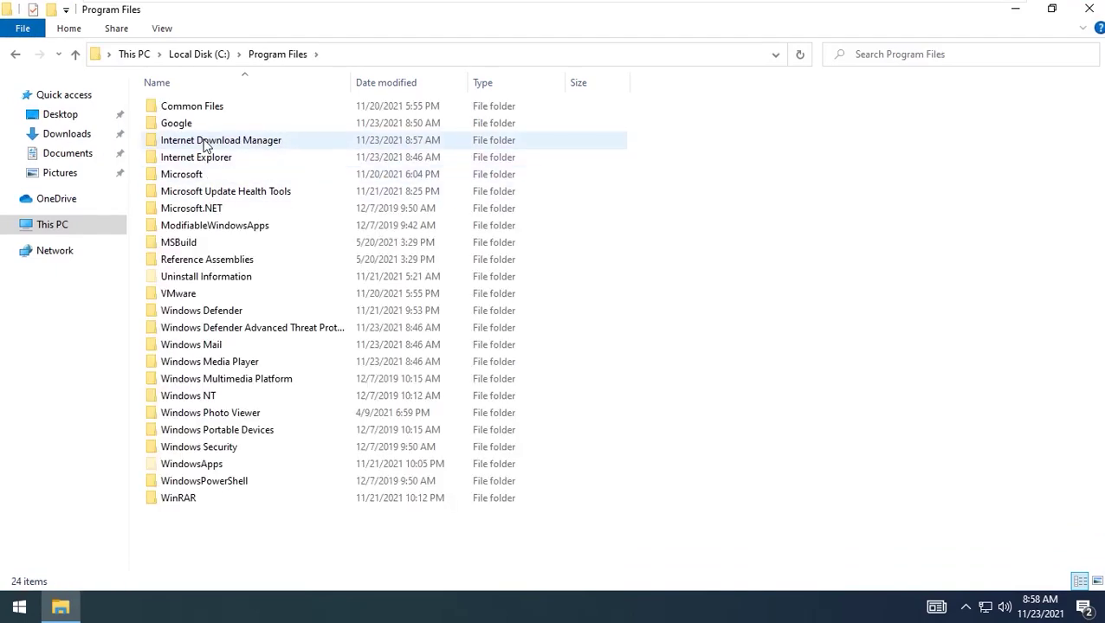
# Run the Uninstall application from the Internet Download Manager folder in Program Files and allow it to make changes
pyautogui.doubleClick(237, 142)
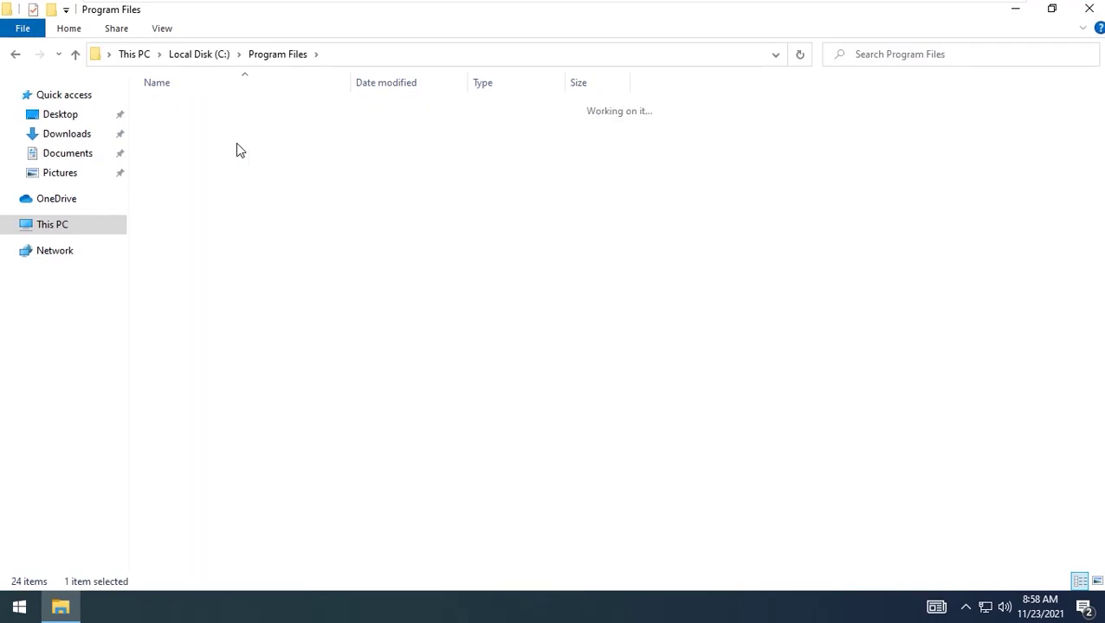
pyautogui.scroll(-9, 217, 372)
pyautogui.scroll(-7, 221, 442)
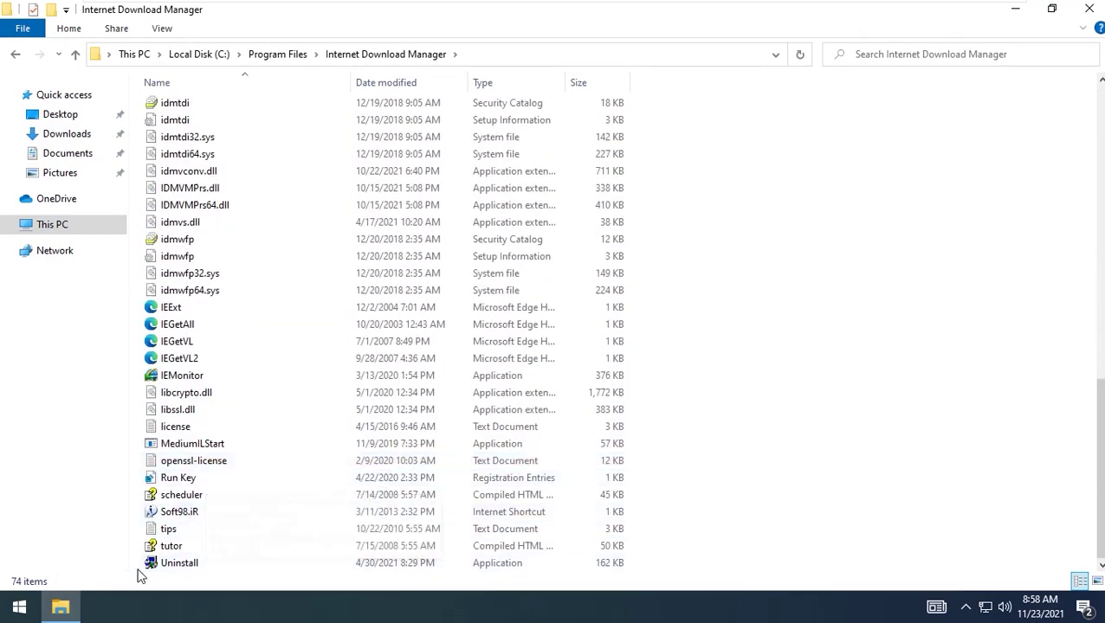
pyautogui.doubleClick(178, 563)
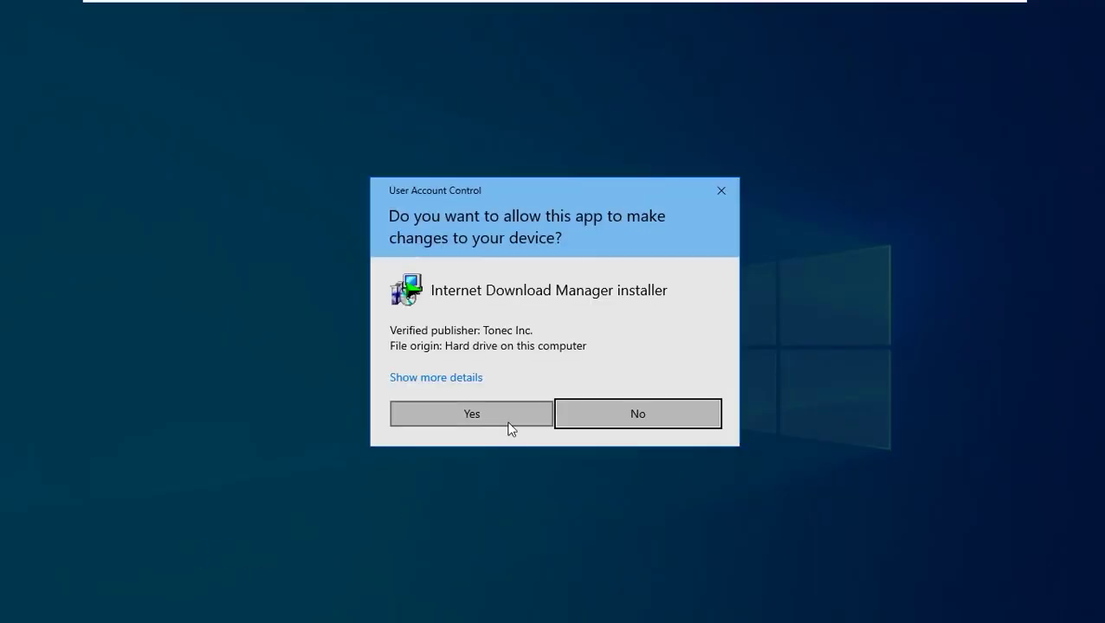
pyautogui.click(510, 425)
# Choose the Full uninstall method, cancel the uninstaller, and close the program folder
pyautogui.click(580, 270)
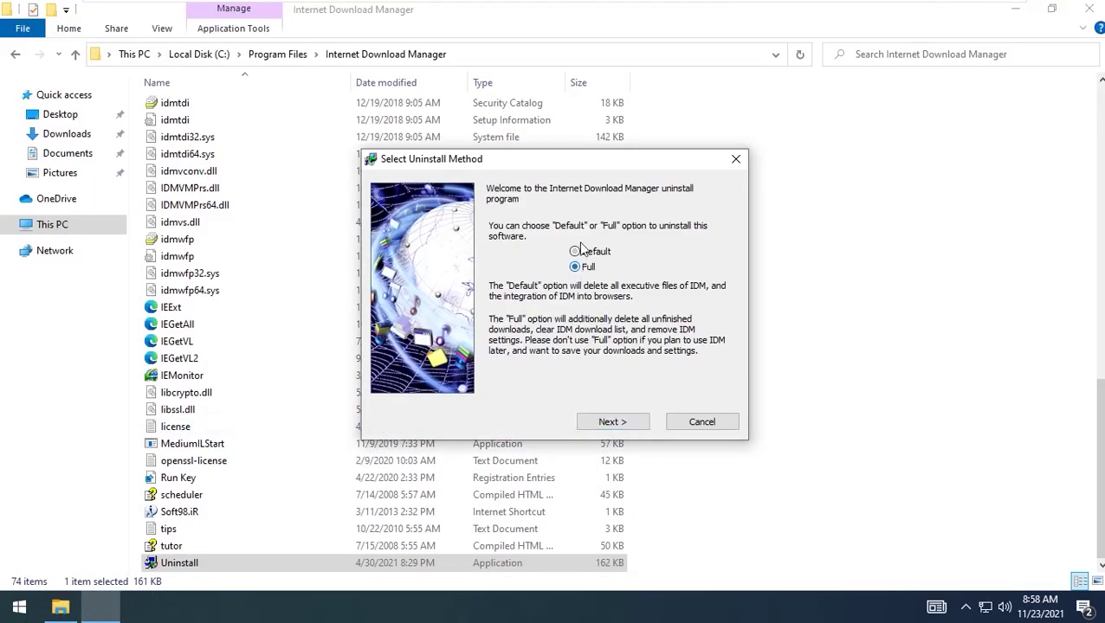
pyautogui.click(702, 423)
pyautogui.click(1089, 8)
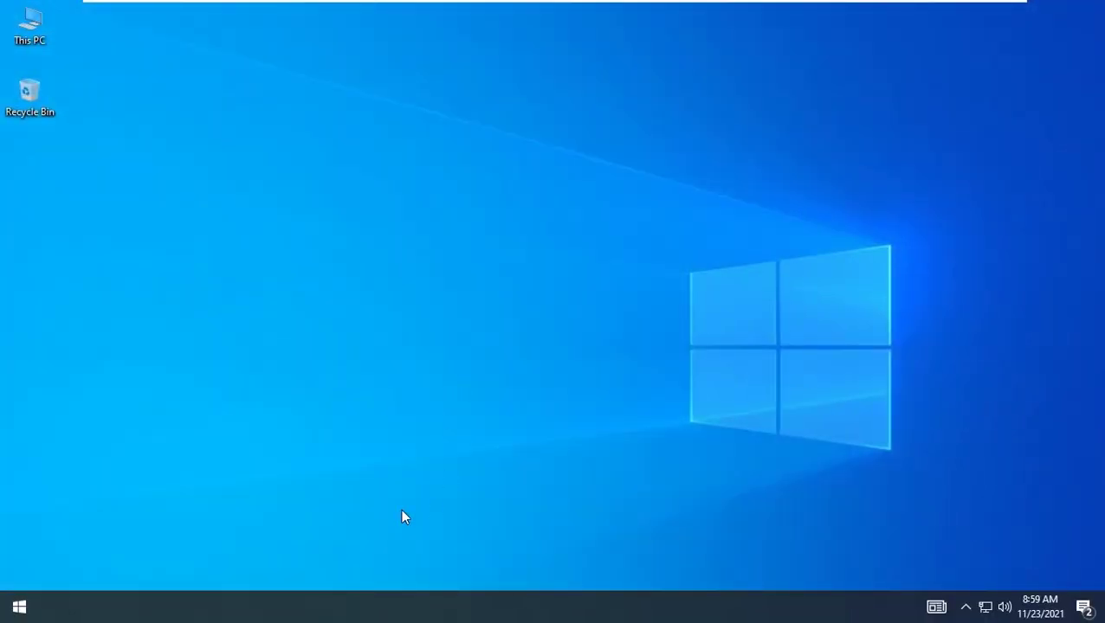
# Search Windows for the Registry Editor and open it, allowing it to make changes
pyautogui.press('super')
pyautogui.write('reg')
pyautogui.write('e')
pyautogui.press('Return')
pyautogui.click(468, 404)
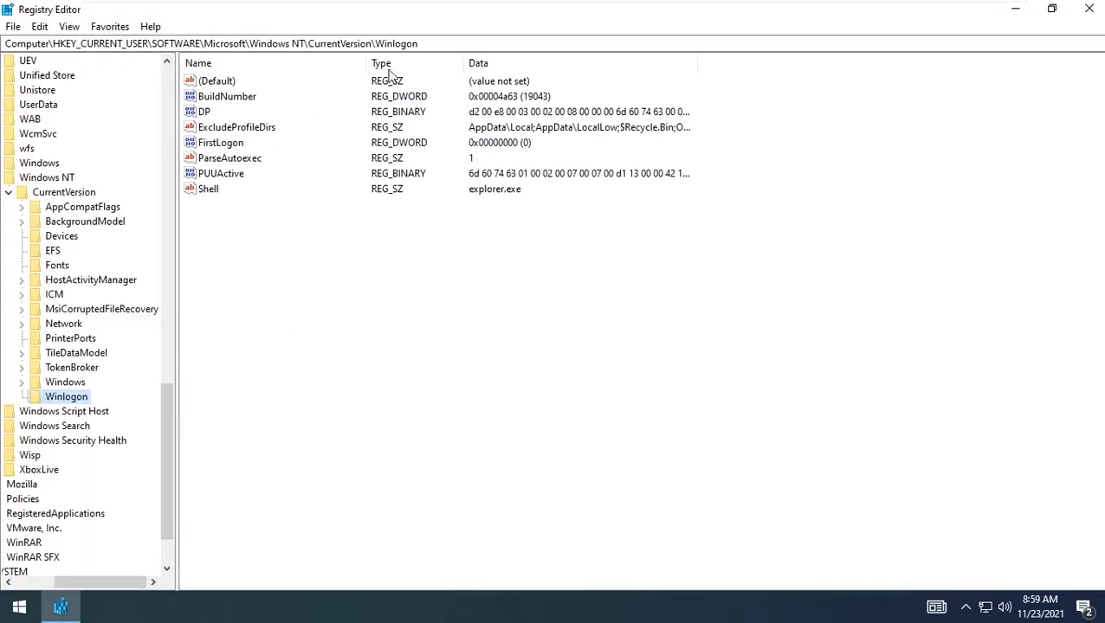
pyautogui.moveTo(419, 43); pyautogui.dragTo(21, 47)
pyautogui.press('BackSpace')
pyautogui.press('BackSpace')
pyautogui.press('BackSpace')
pyautogui.press('BackSpace')
pyautogui.press('BackSpace')
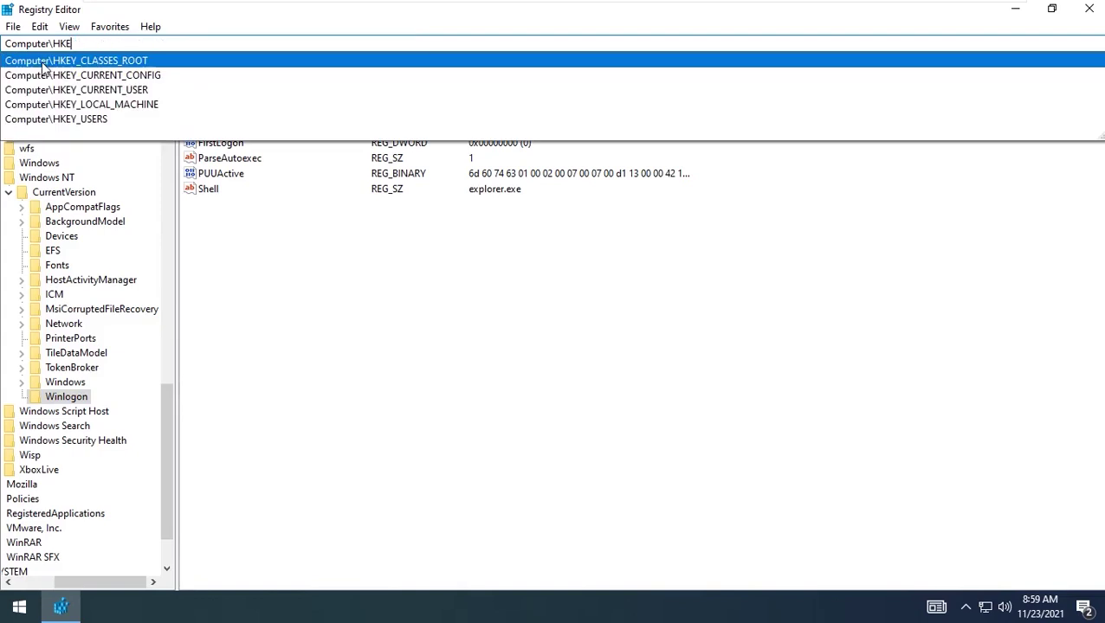
pyautogui.press('Escape')
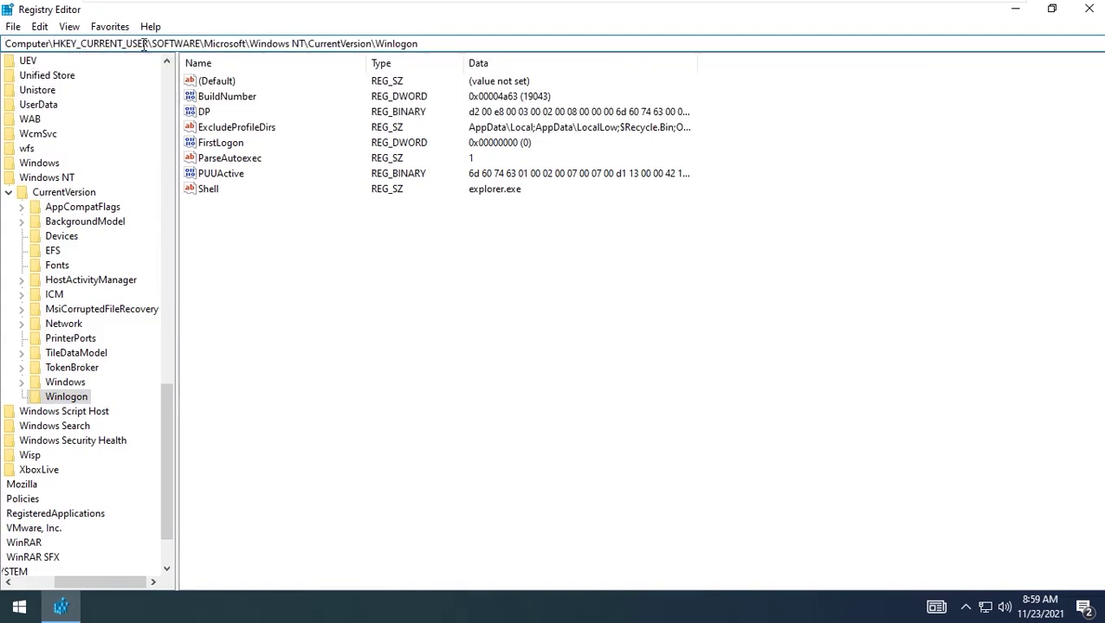
# Replace the registry path with Computer\HKEY_LOCAL_MACHINE\SOFTWARE\Microsoft\Windows\CurrentVersion\Uninstall and go to that key
pyautogui.moveTo(285, 45); pyautogui.dragTo(641, 48)
pyautogui.press('Delete')
pyautogui.press('Return')
pyautogui.click(190, 47)
pyautogui.press('BackSpace')
pyautogui.rightClick(183, 49)
pyautogui.click(227, 112)
pyautogui.press('Return')
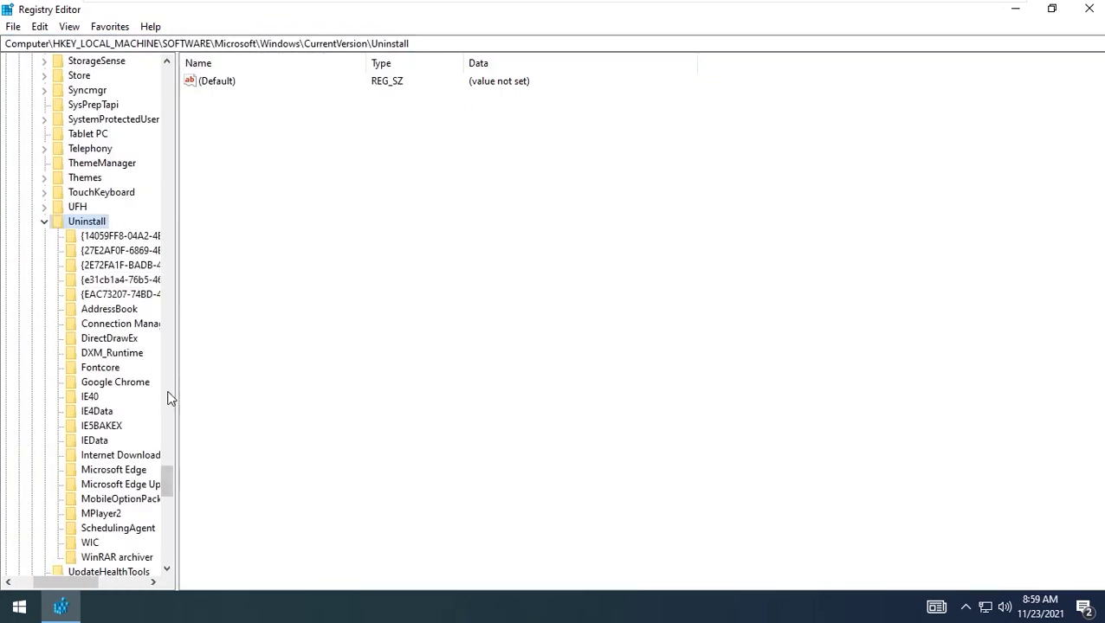
# Widen the key tree to show full names and open the Internet Download Manager key under Uninstall
pyautogui.moveTo(177, 386); pyautogui.dragTo(402, 387)
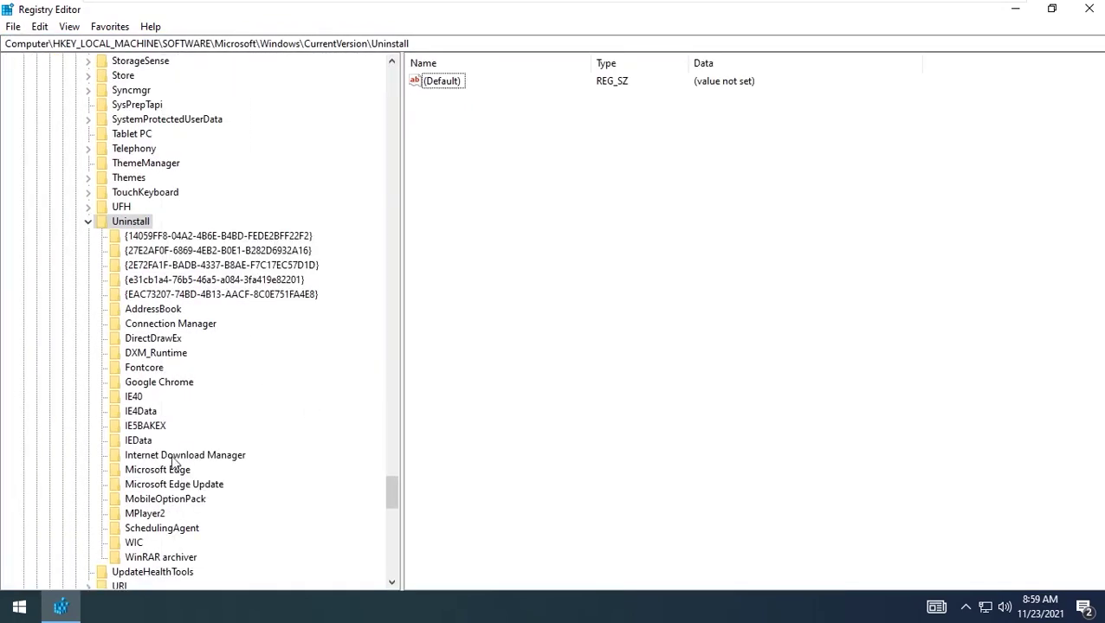
pyautogui.click(160, 237)
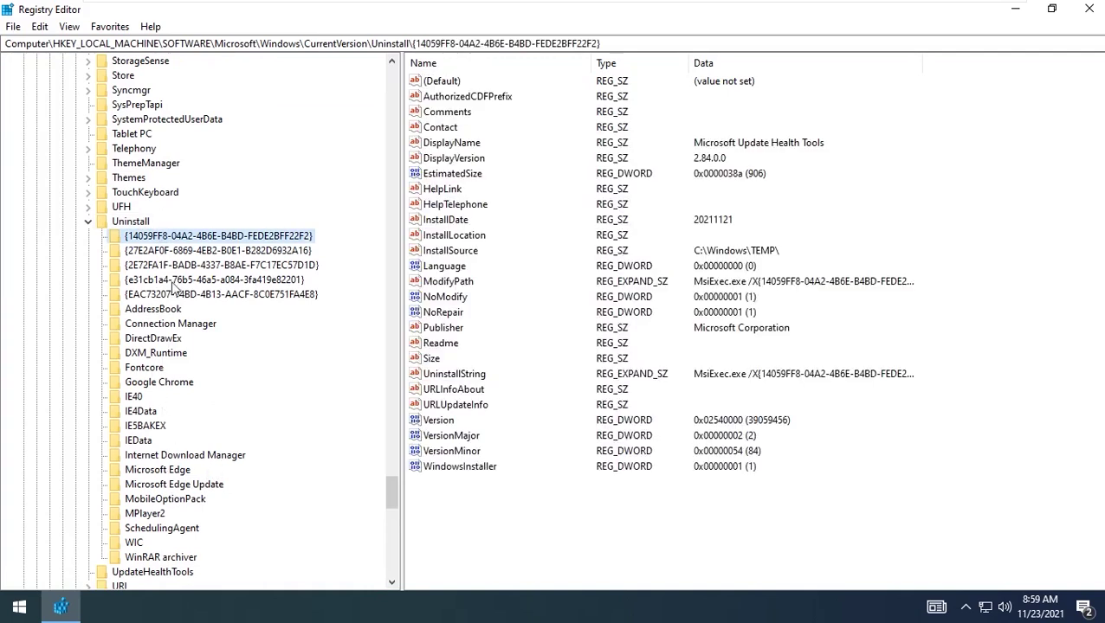
pyautogui.click(187, 456)
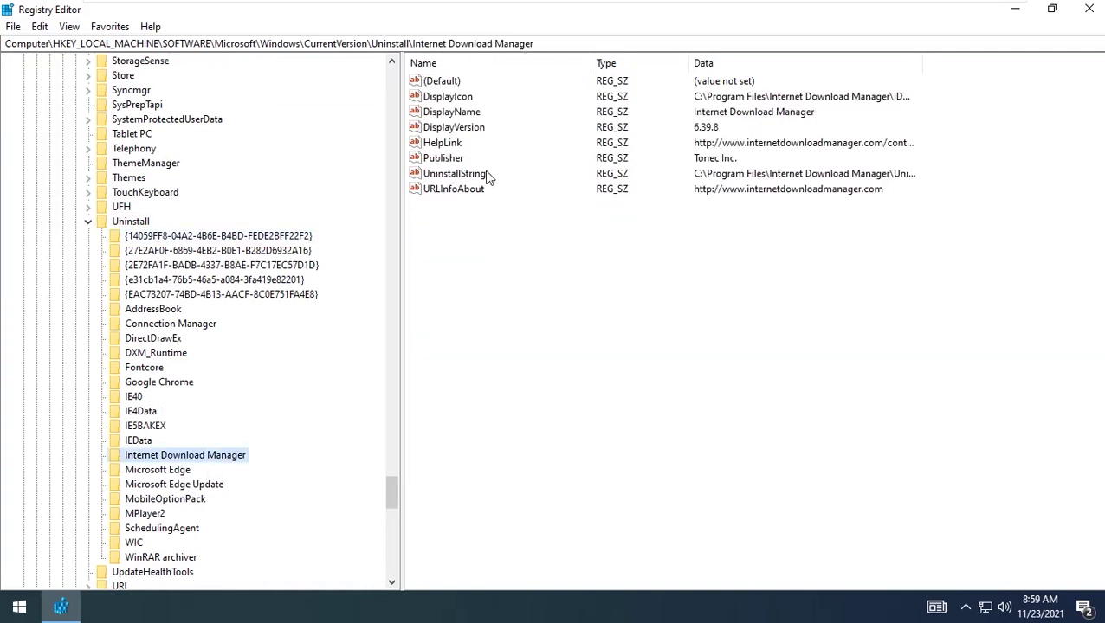
# Copy the value data of UninstallString in the Internet Download Manager key without changing it
pyautogui.doubleClick(489, 173)
pyautogui.moveTo(305, 163); pyautogui.dragTo(26, 166)
pyautogui.rightClick(206, 154)
pyautogui.click(249, 208)
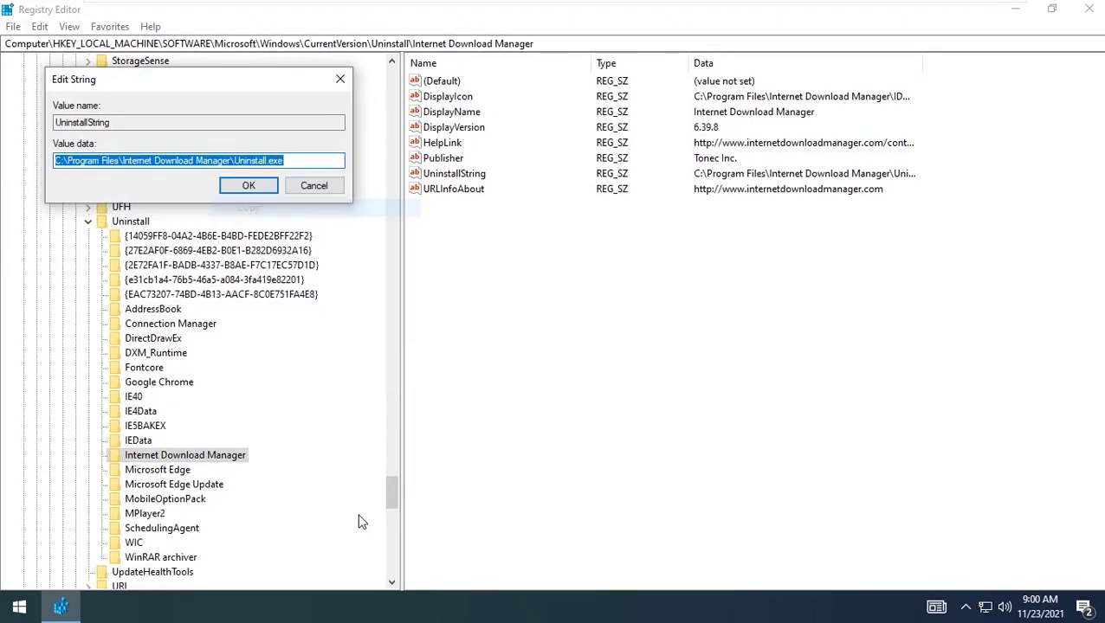
pyautogui.press('Escape')
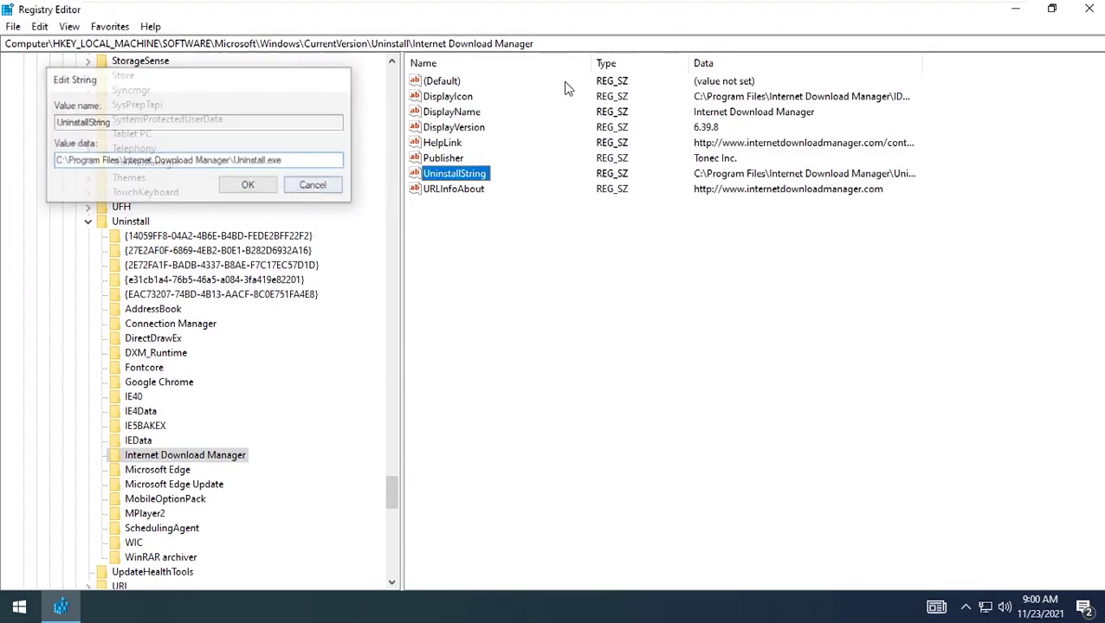
# In File Explorer, run the uninstaller from the copied path C:\Program Files\Internet Download Manager\Uninstall.exe, then cancel it
pyautogui.moveTo(1017, 5); pyautogui.dragTo(923, 48)
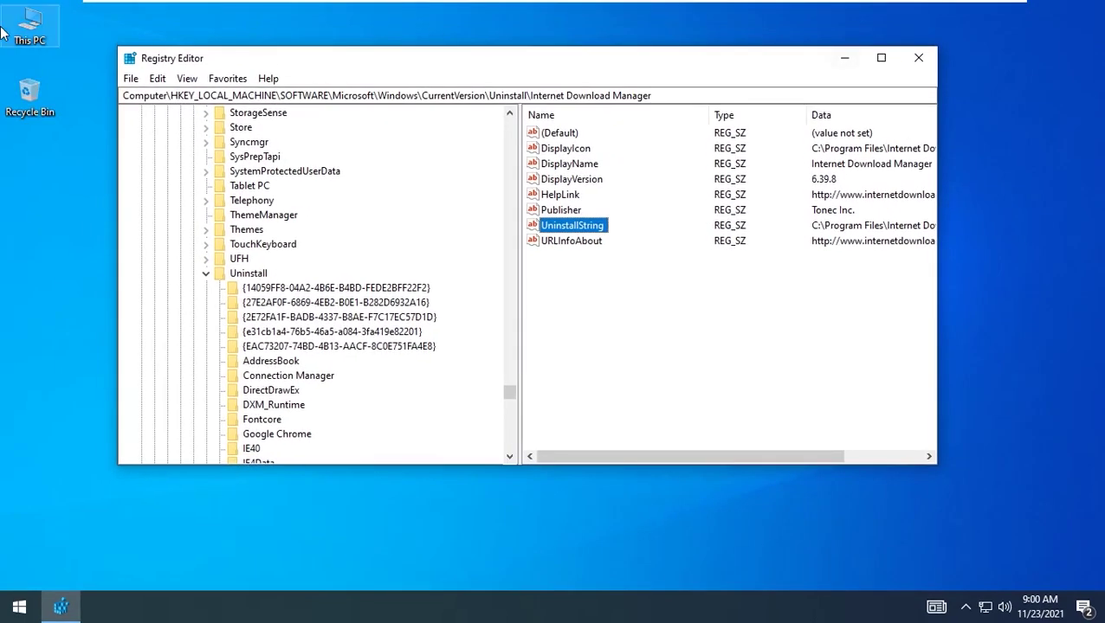
pyautogui.doubleClick(29, 26)
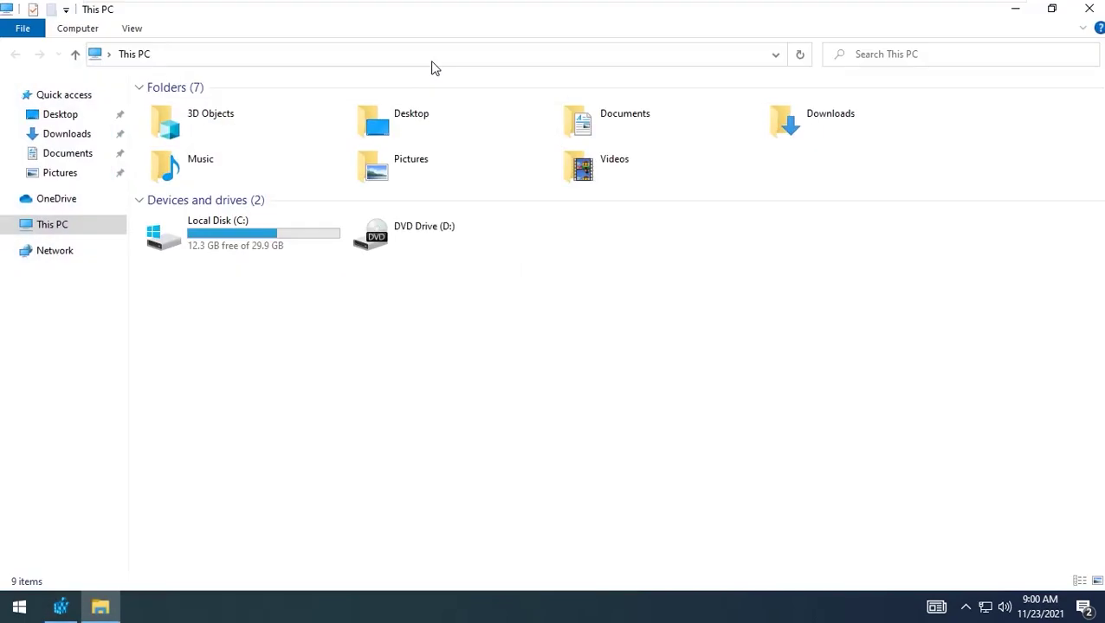
pyautogui.click(433, 64)
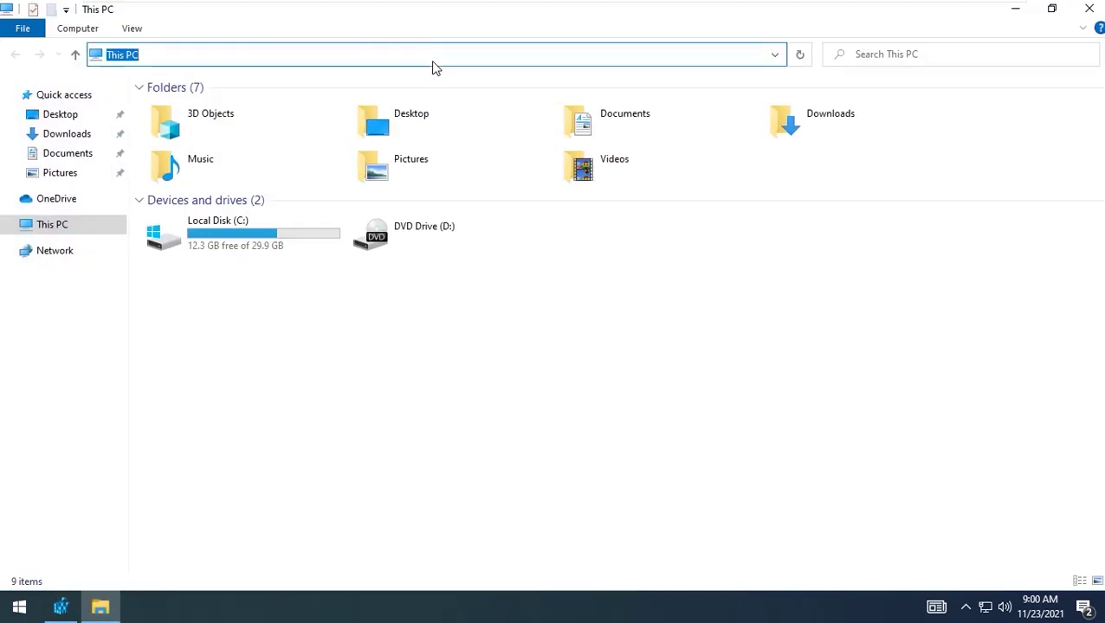
pyautogui.hotkey('ctrl', 'v')
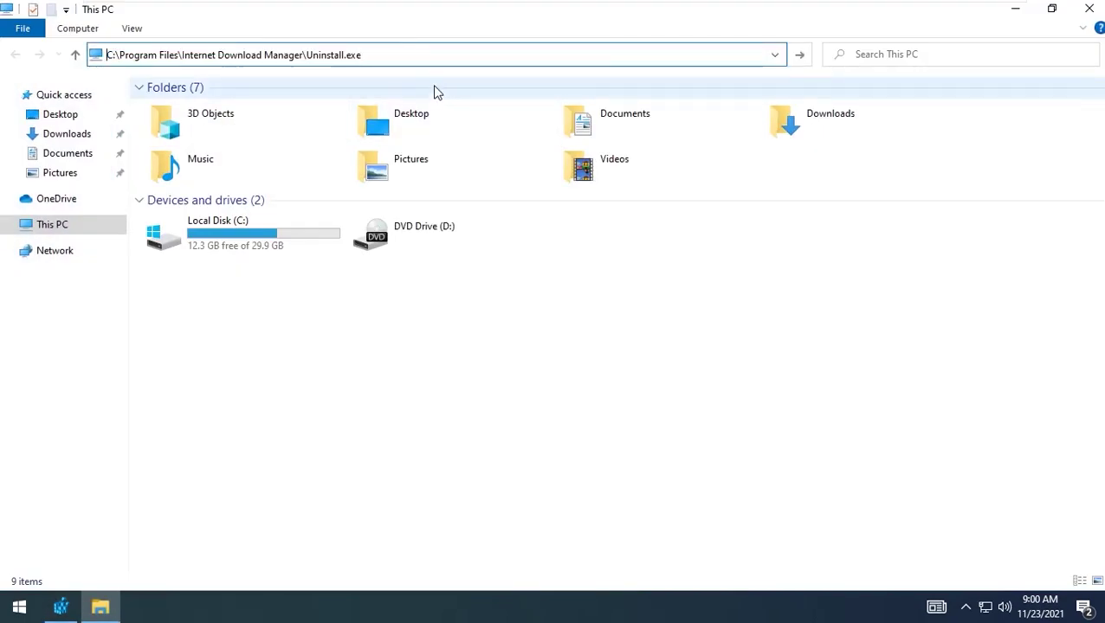
pyautogui.press('Return')
pyautogui.click(472, 414)
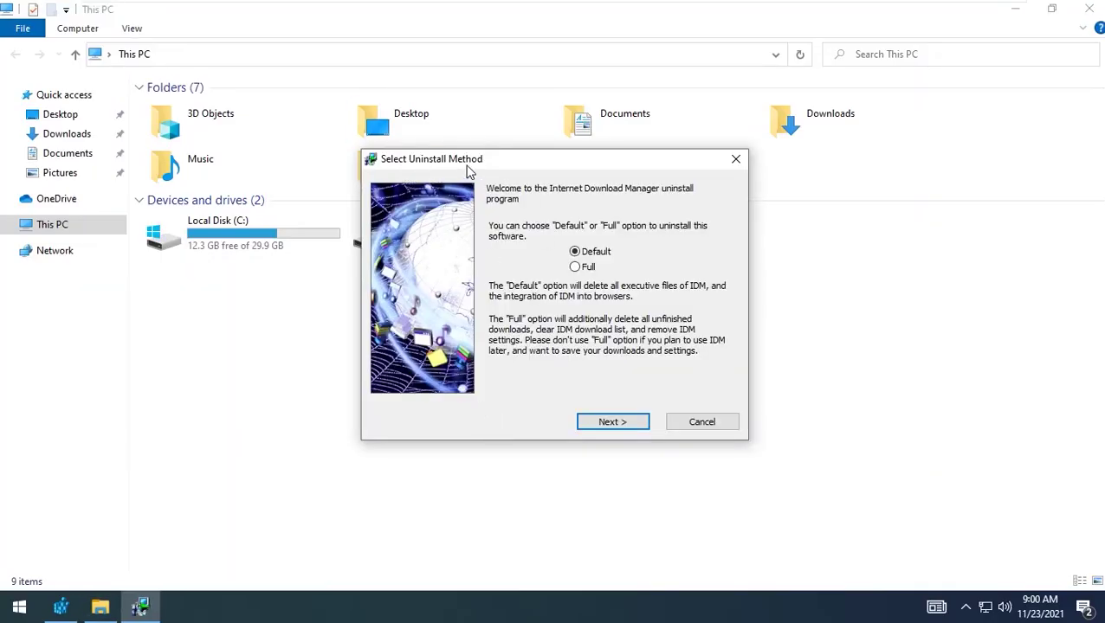
pyautogui.click(727, 422)
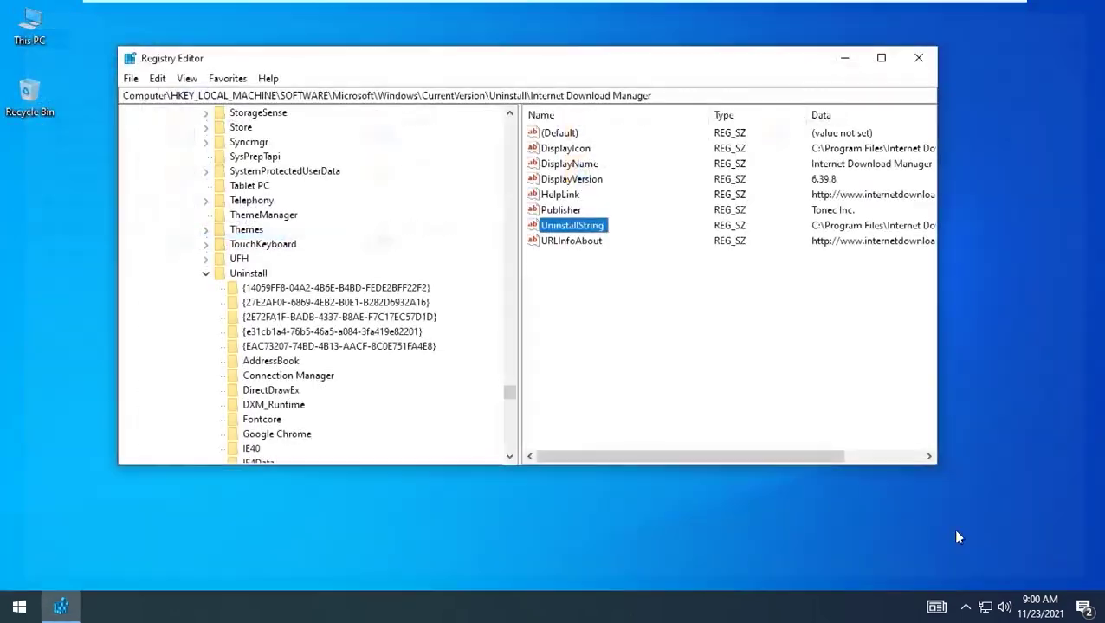
# Delete the Internet Download Manager key under Uninstall from the registry, then close the Registry Editor
pyautogui.click(967, 607)
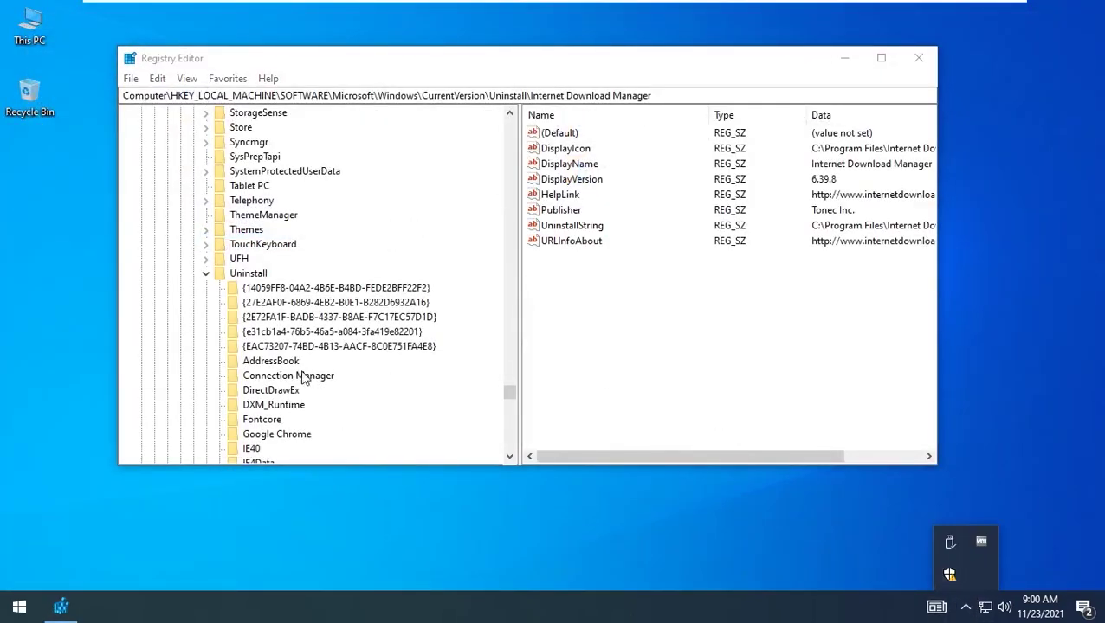
pyautogui.click(881, 57)
pyautogui.click(165, 462)
pyautogui.click(158, 472)
pyautogui.click(196, 459)
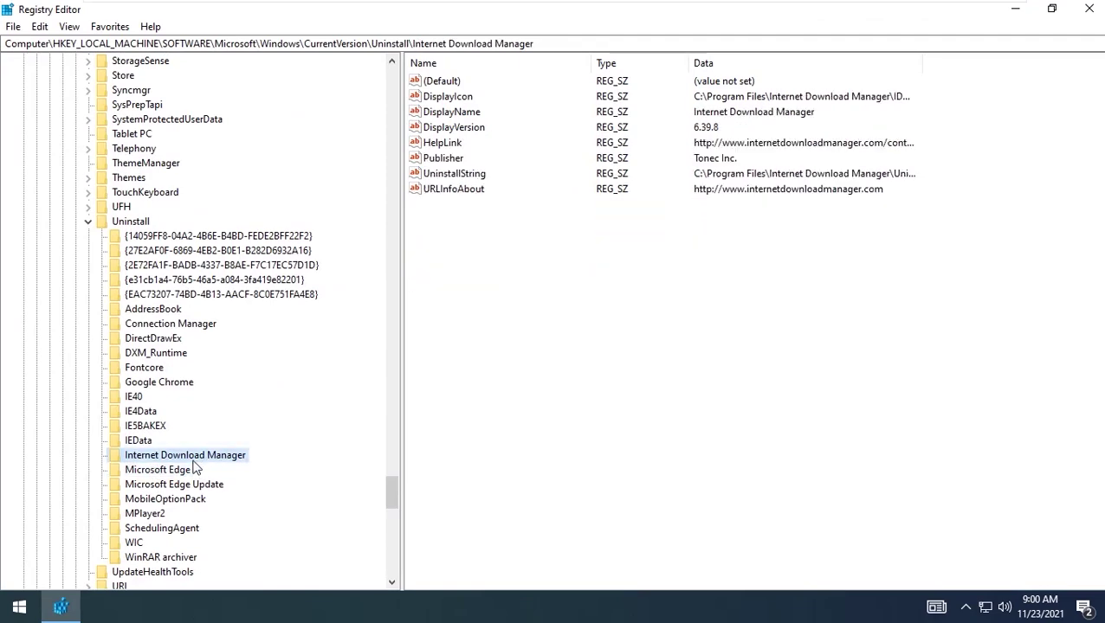
pyautogui.rightClick(194, 460)
pyautogui.click(250, 367)
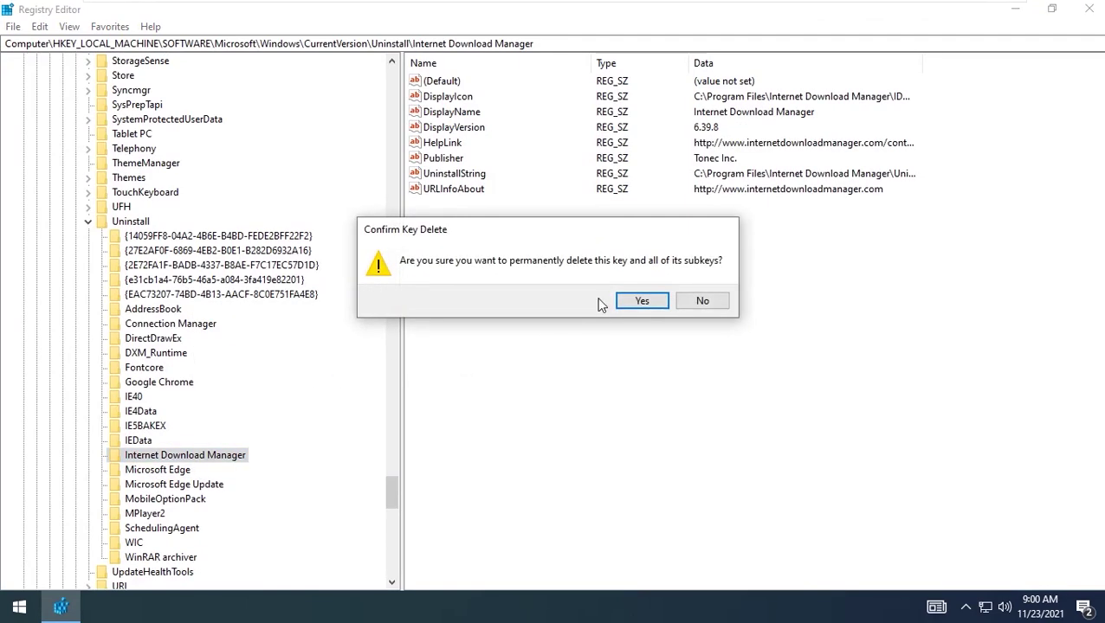
pyautogui.click(635, 302)
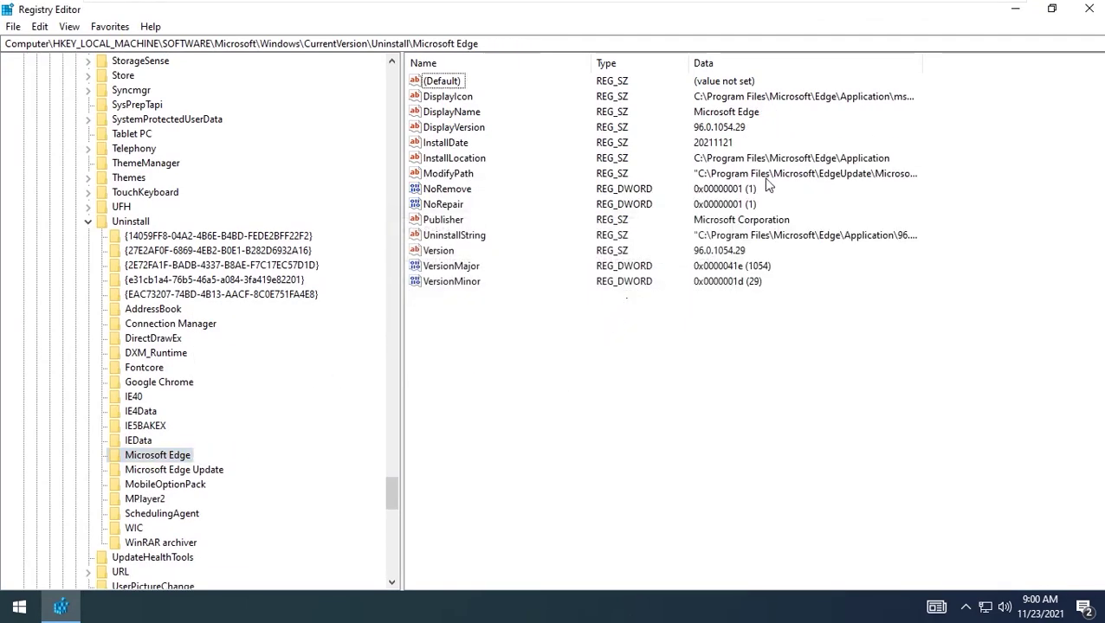
pyautogui.click(1089, 9)
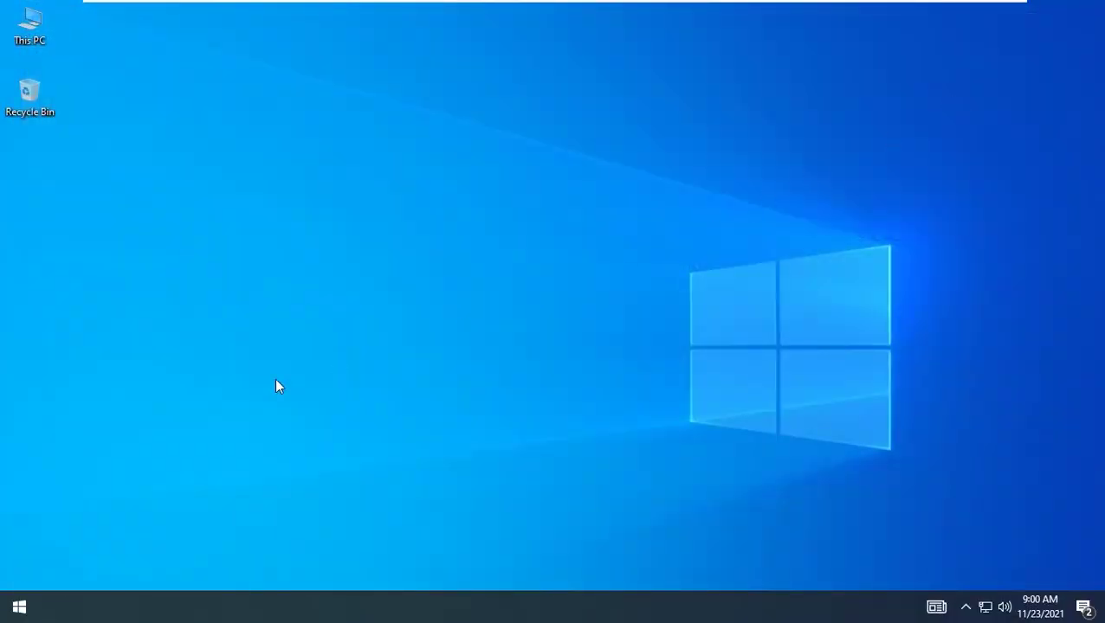
pyautogui.click(19, 606)
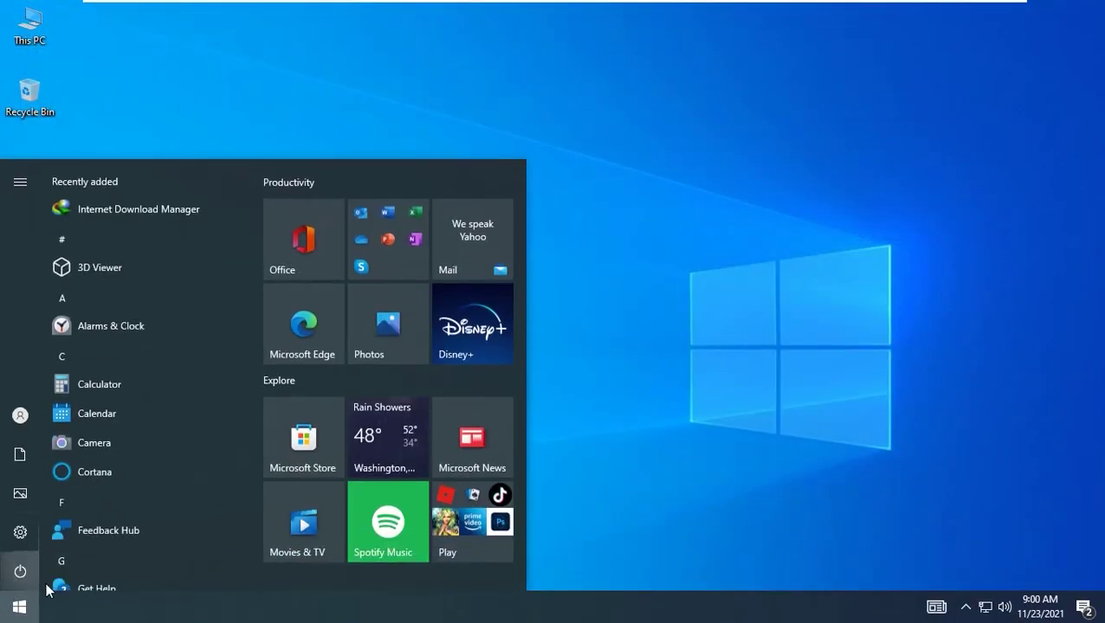
pyautogui.click(35, 572)
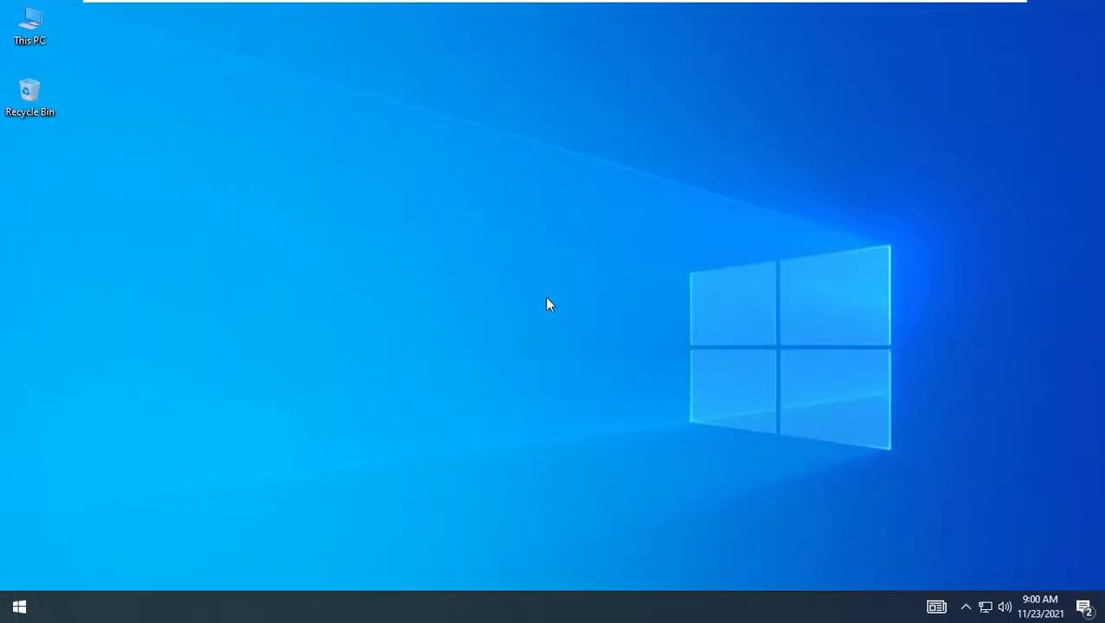
# Search Windows for "system confi" and open System Configuration
pyautogui.press('super')
pyautogui.write('s')
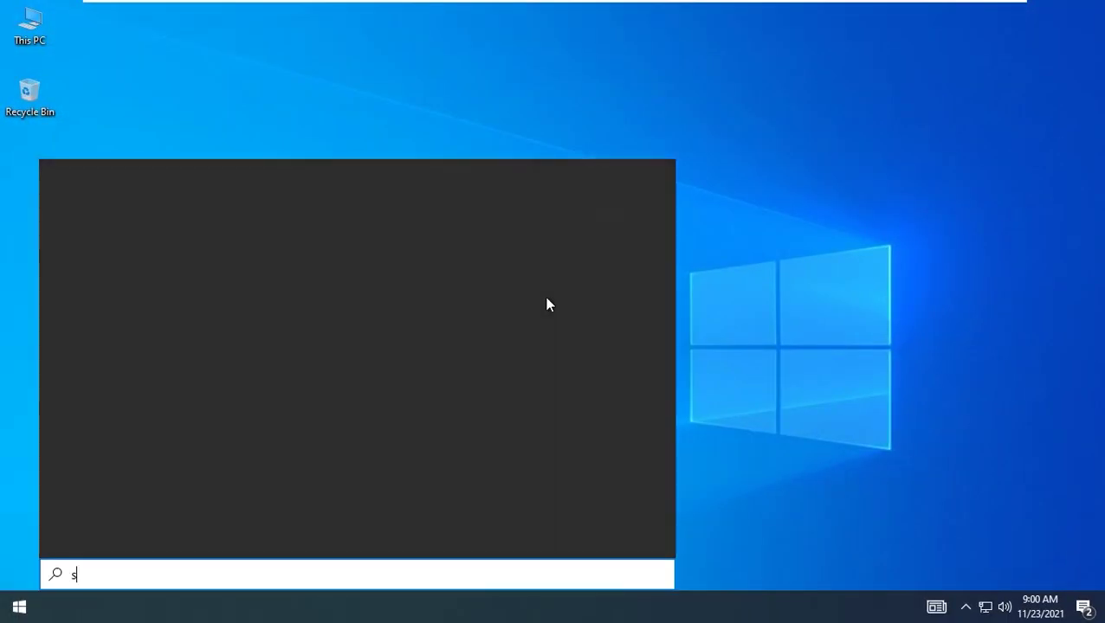
pyautogui.write('ystem')
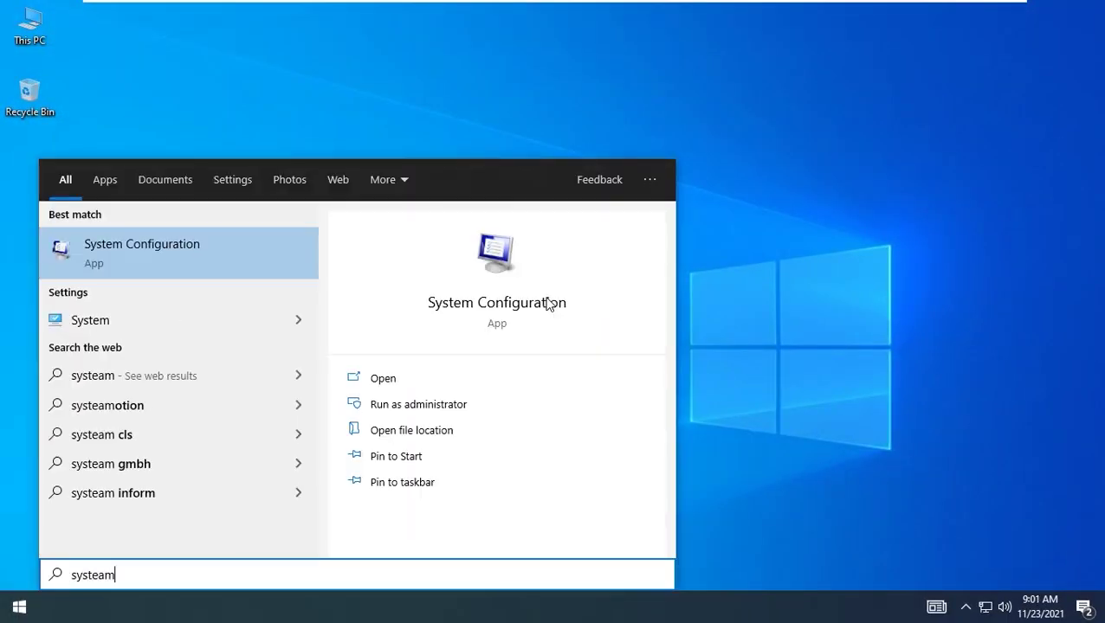
pyautogui.write(' confi')
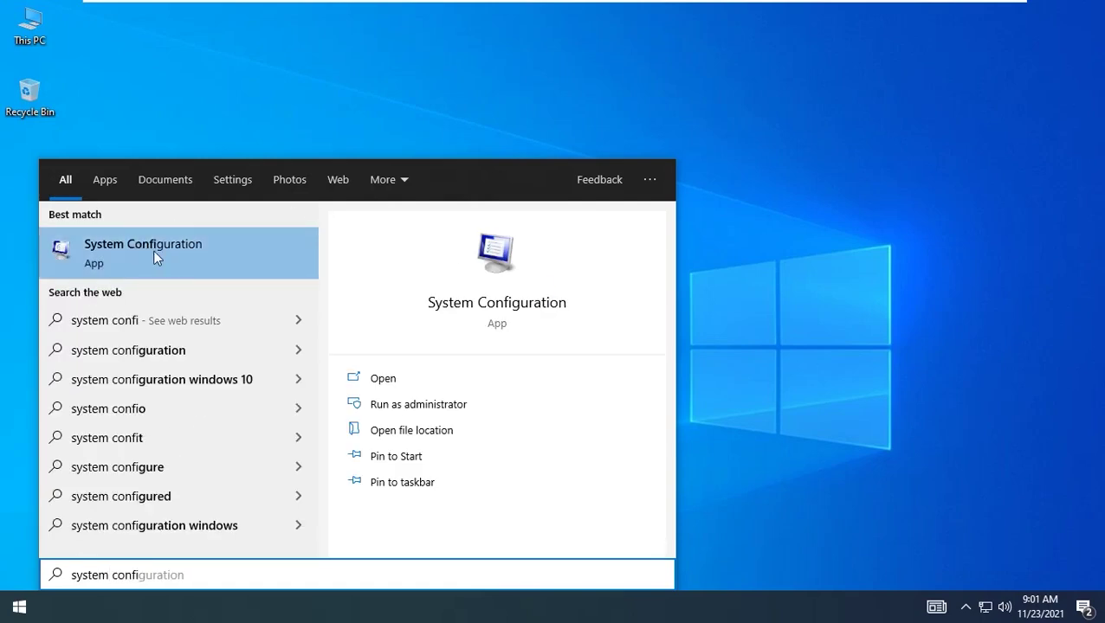
pyautogui.click(108, 250)
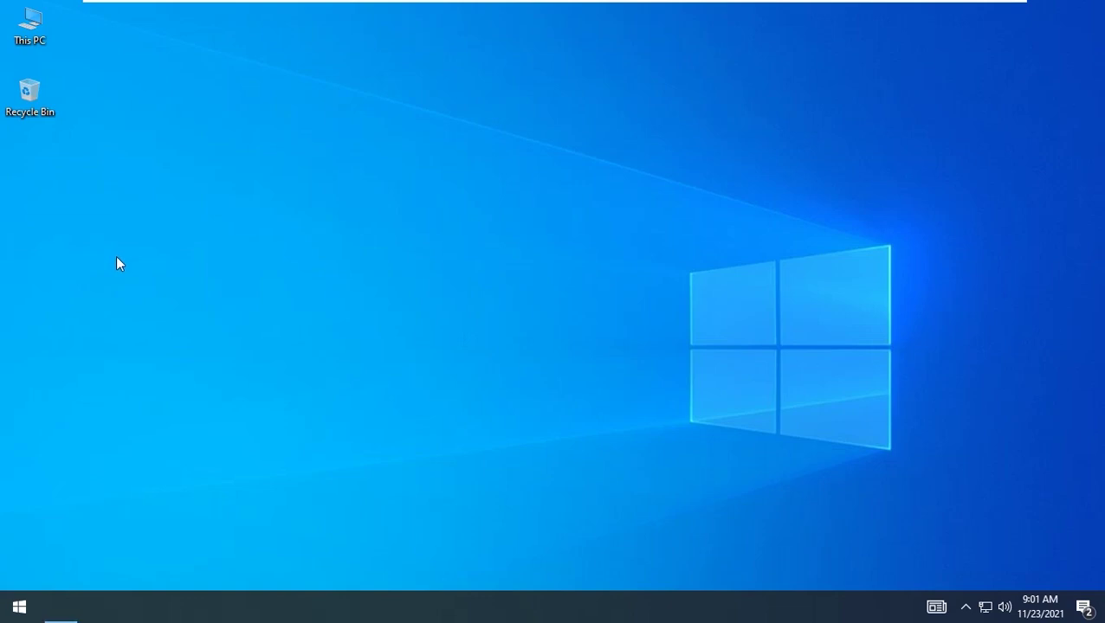
# Enable Safe boot with the Minimal option in the boot settings and confirm the change
pyautogui.click(386, 179)
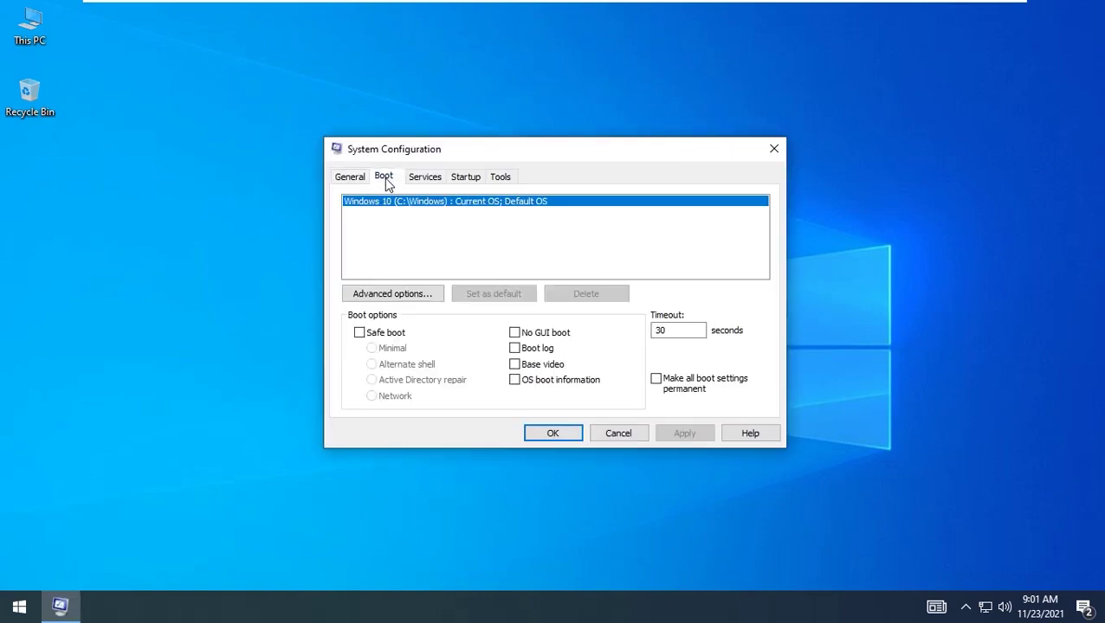
pyautogui.click(393, 336)
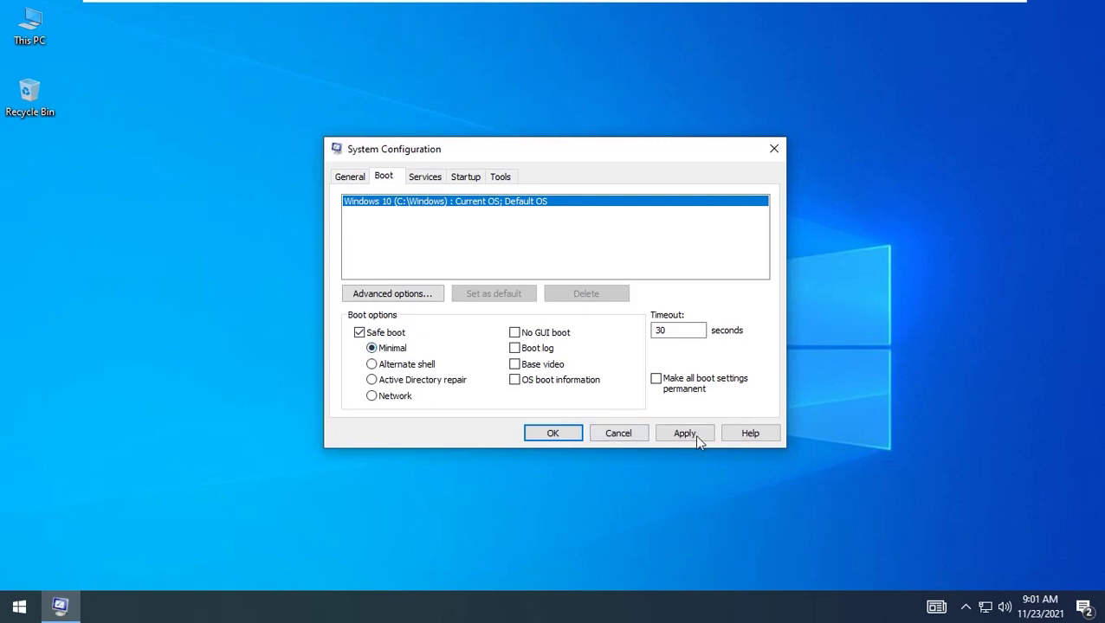
pyautogui.click(552, 434)
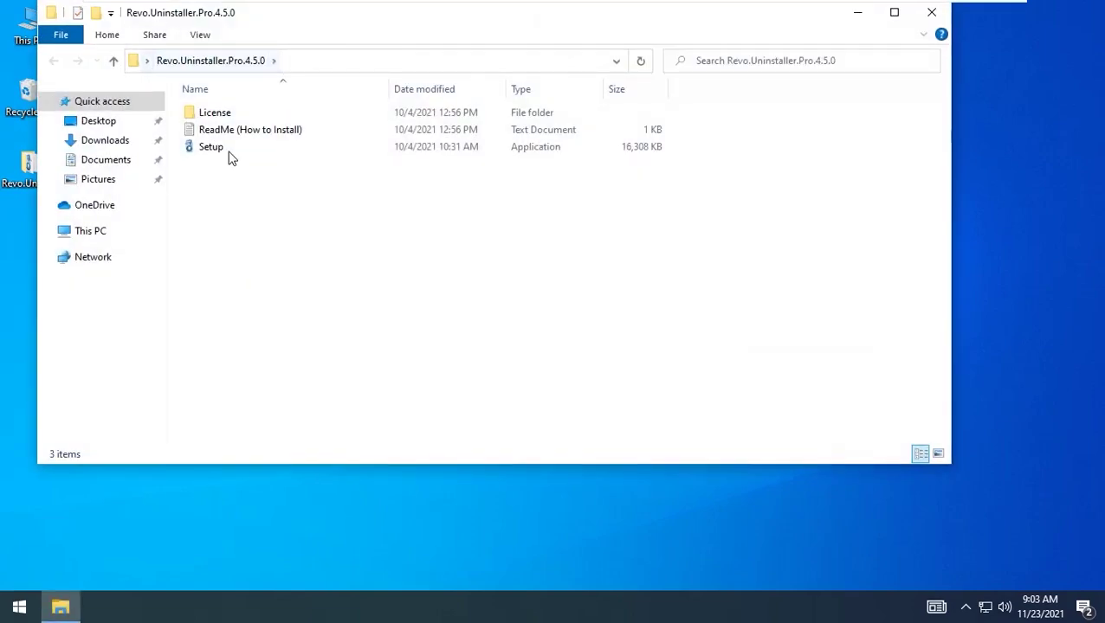
# Run Setup from the Revo.Uninstaller.Pro.4.5.0 folder, allow it to make changes, and use English as the setup language
pyautogui.doubleClick(224, 152)
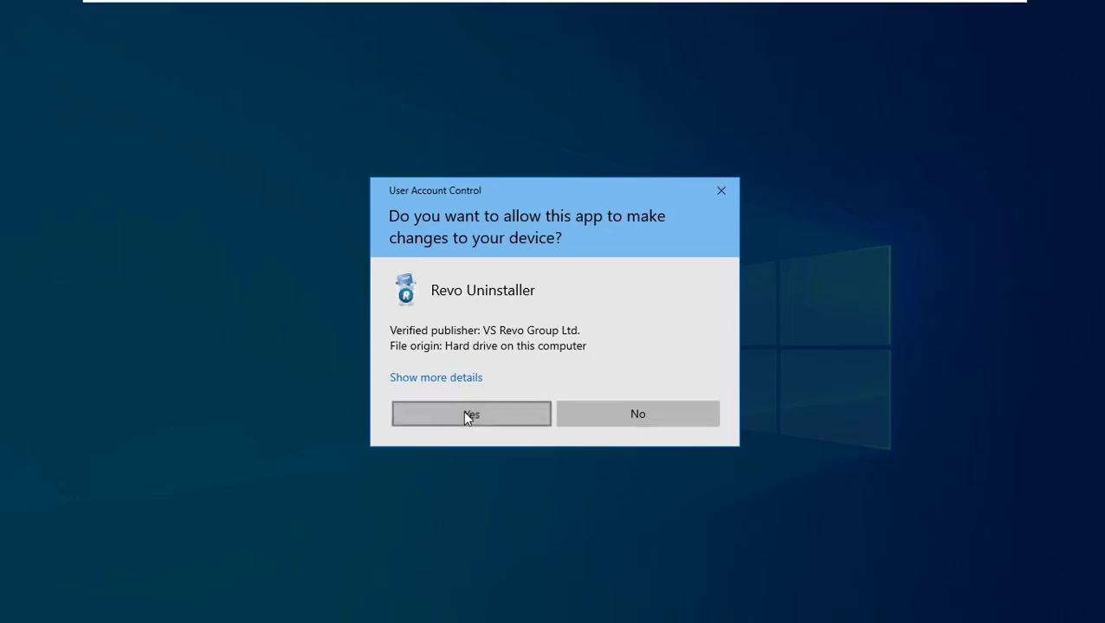
pyautogui.click(464, 416)
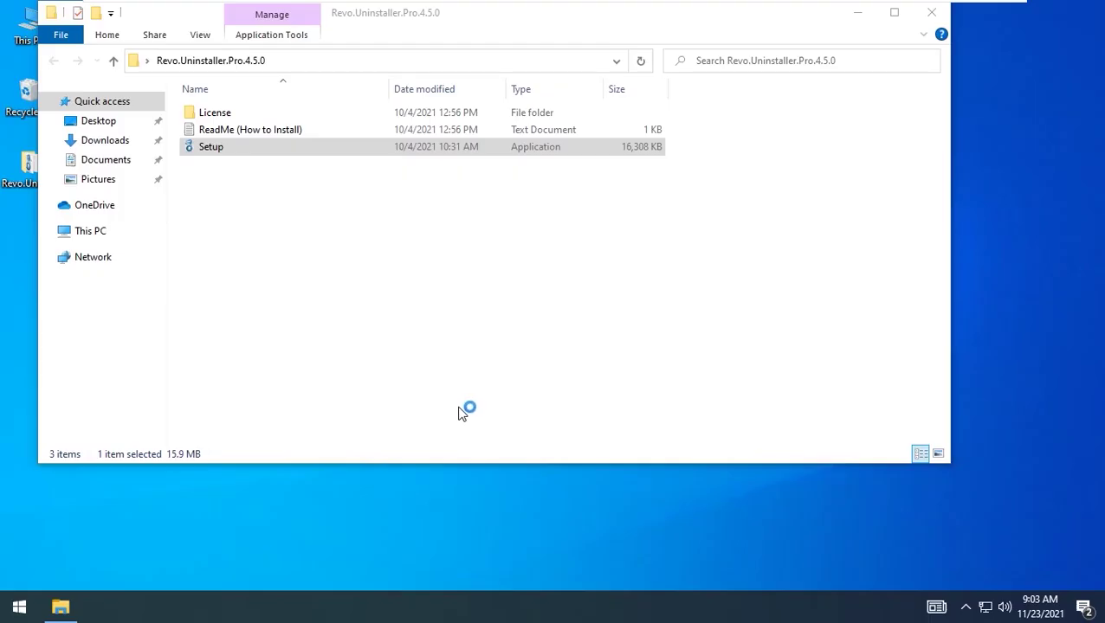
pyautogui.rightClick(449, 405)
pyautogui.click(347, 391)
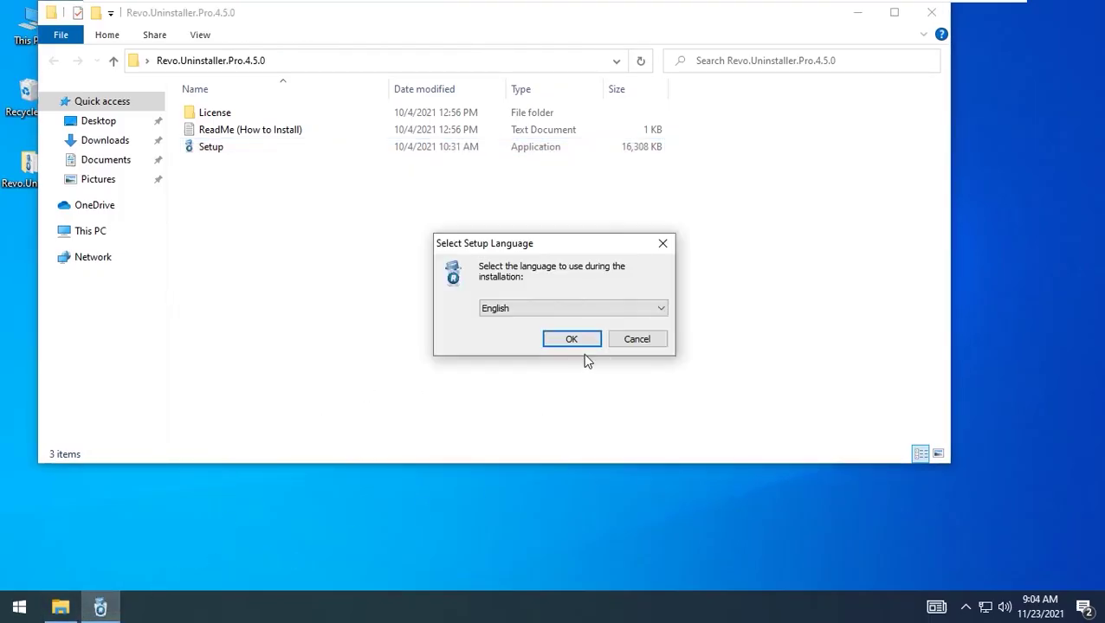
pyautogui.click(581, 344)
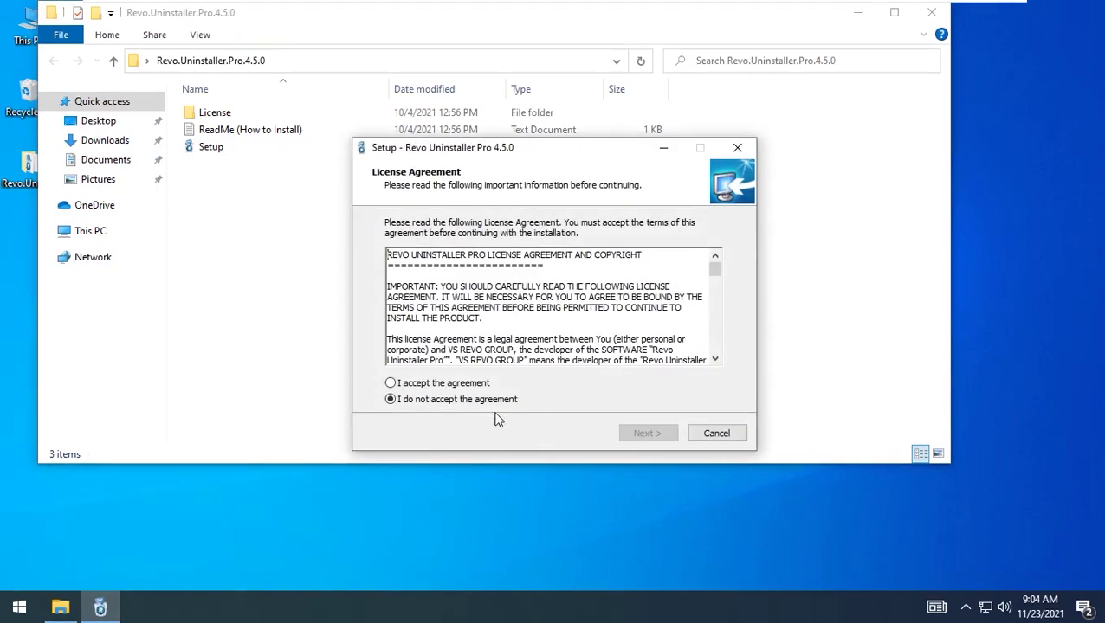
# Accept the license agreement, install Revo Uninstaller Pro with the default options, and close the installer and its folder
pyautogui.click(450, 384)
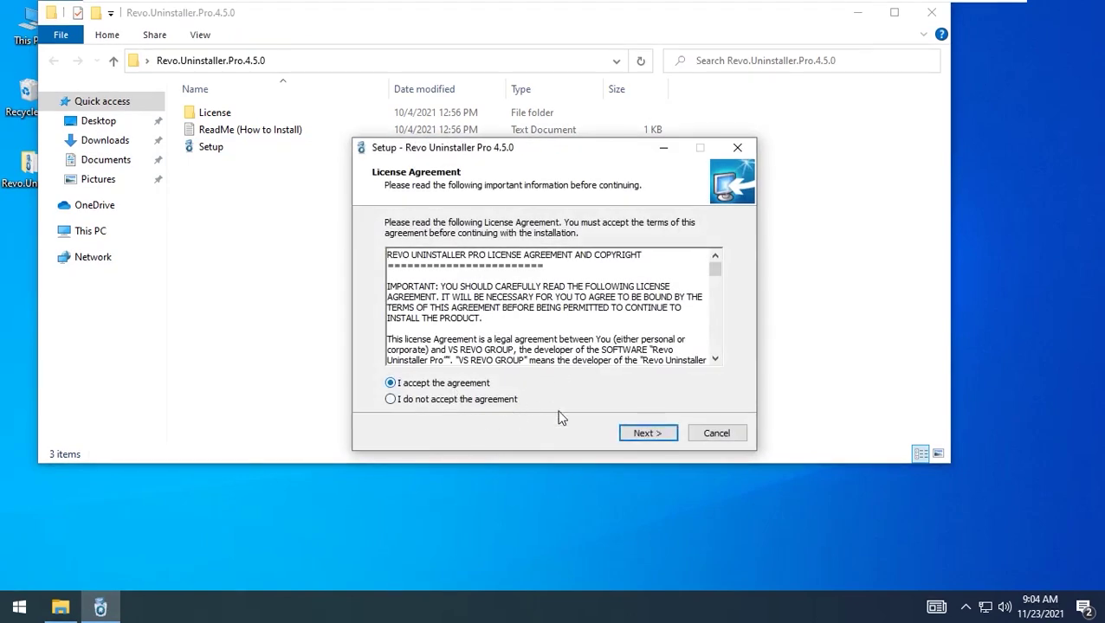
pyautogui.click(620, 433)
pyautogui.click(628, 434)
pyautogui.click(628, 434)
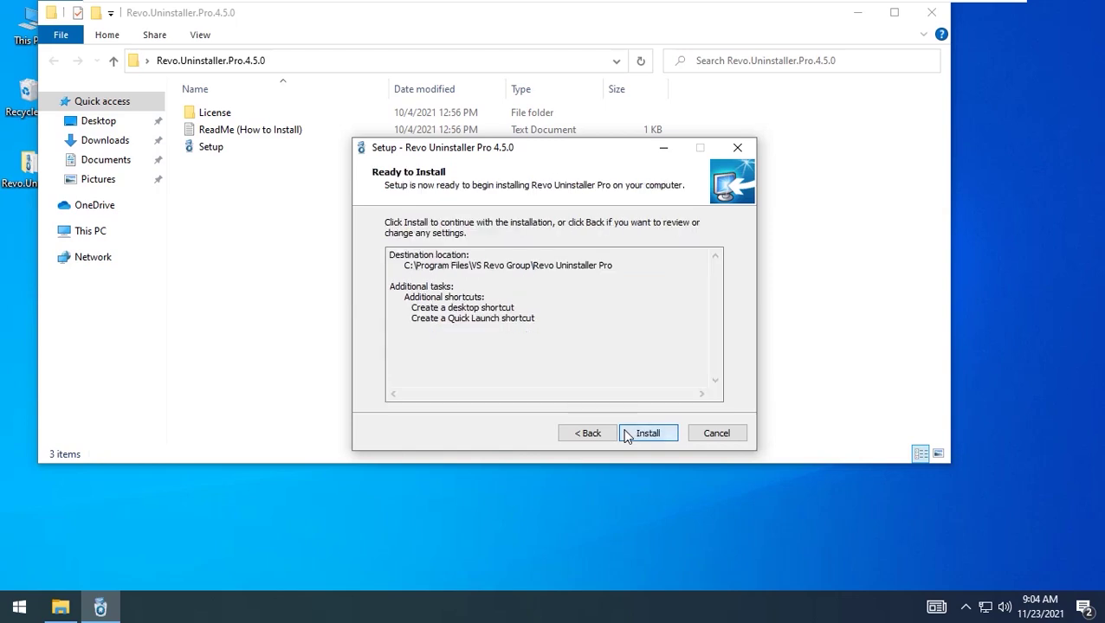
pyautogui.click(627, 434)
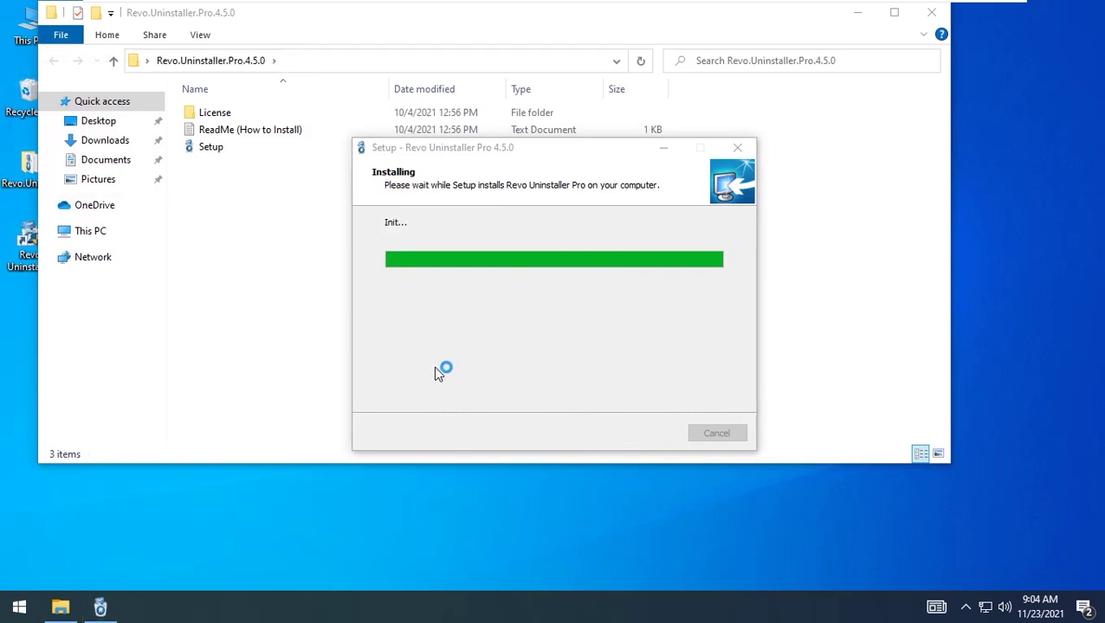
pyautogui.click(508, 292)
pyautogui.click(652, 434)
pyautogui.hotkey('alt', 'F4')
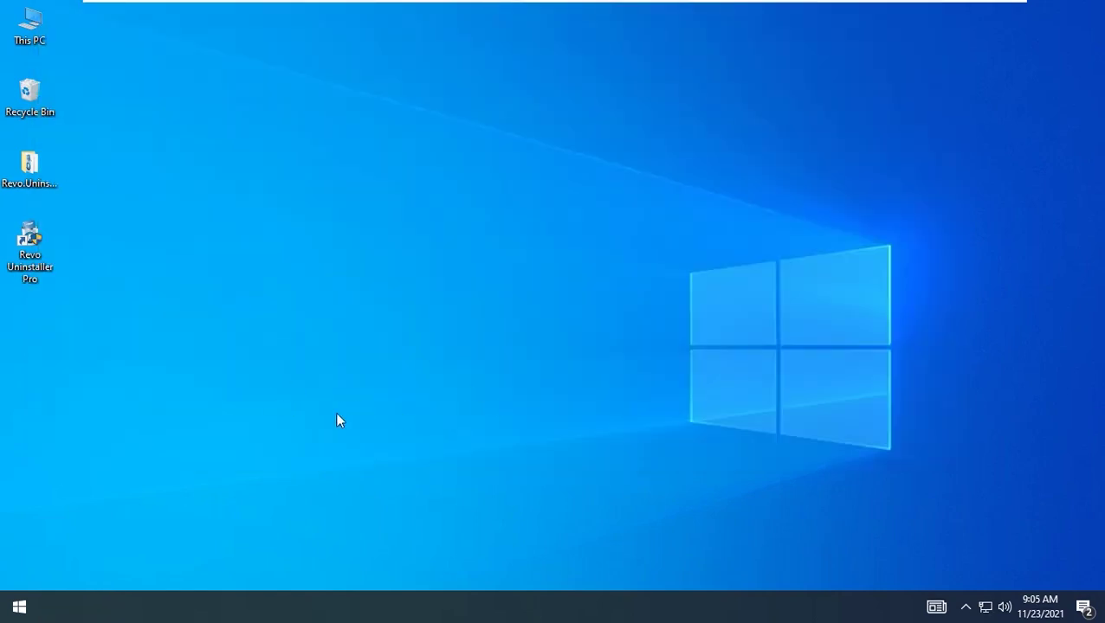
# Open Revo Uninstaller Pro and uninstall Microsoft Edge, keeping the restore point and registry backup options on and the browsing data uncleared
pyautogui.doubleClick(39, 268)
pyautogui.click(519, 422)
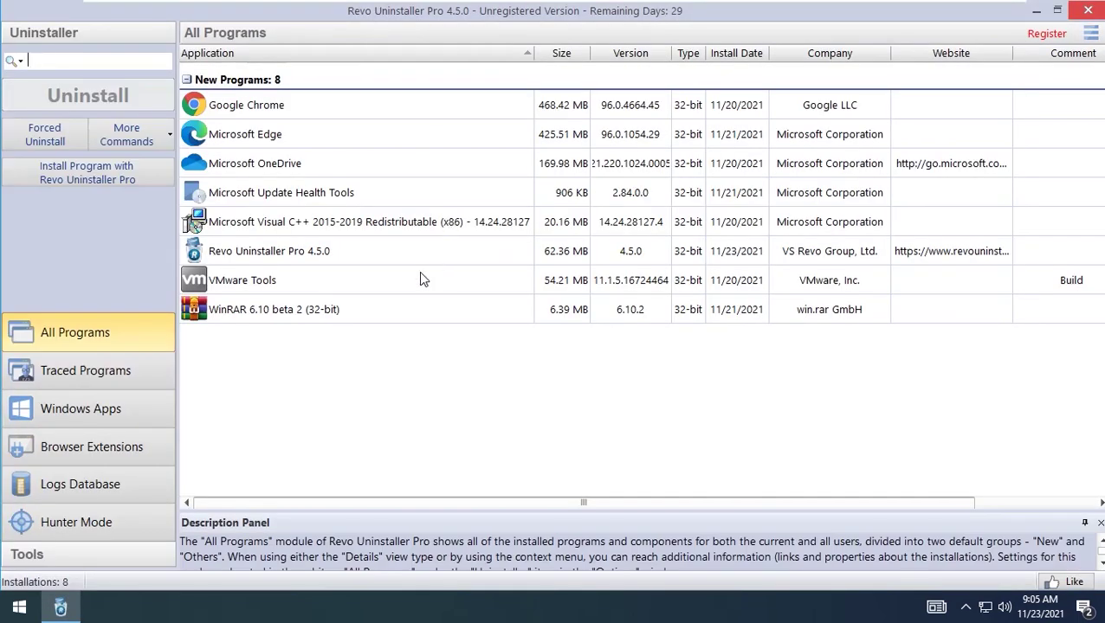
pyautogui.click(305, 108)
pyautogui.click(312, 135)
pyautogui.click(286, 163)
pyautogui.doubleClick(284, 136)
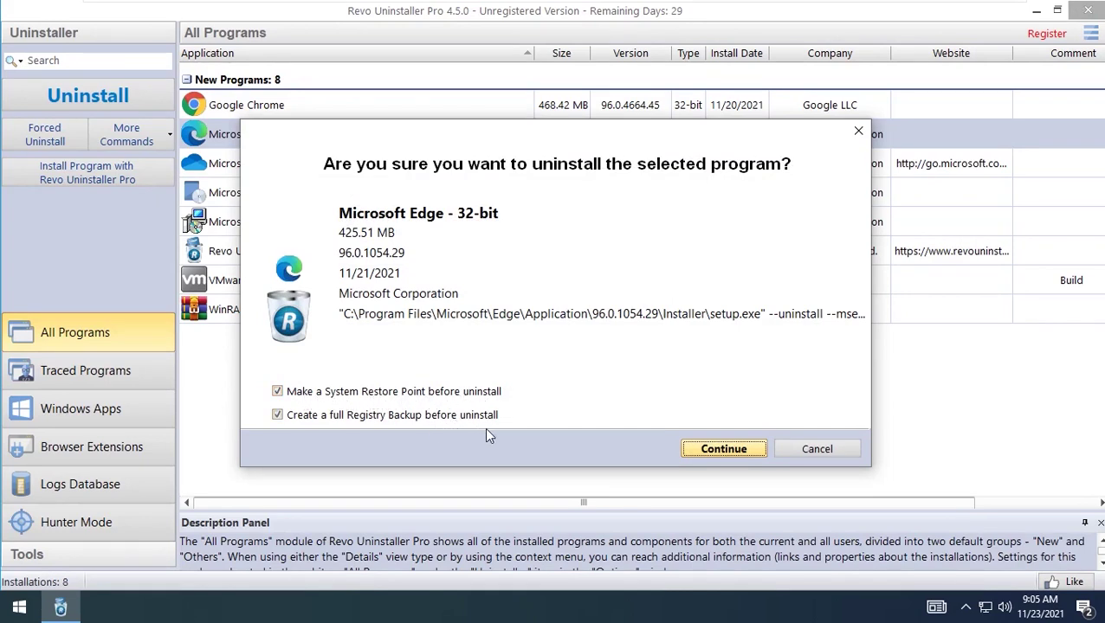
pyautogui.click(730, 450)
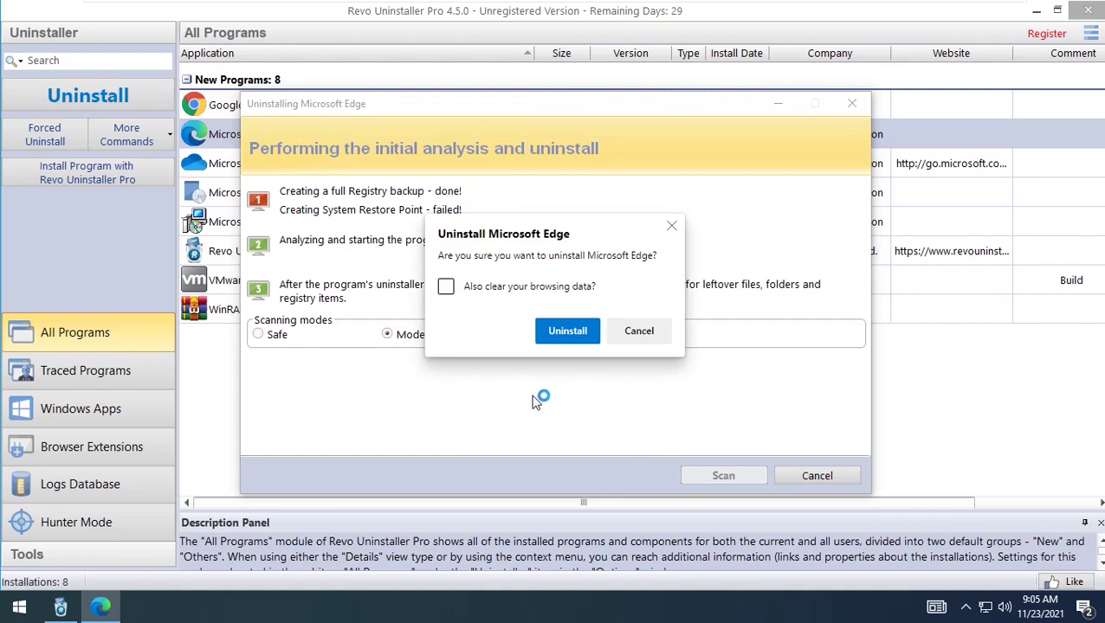
pyautogui.click(554, 332)
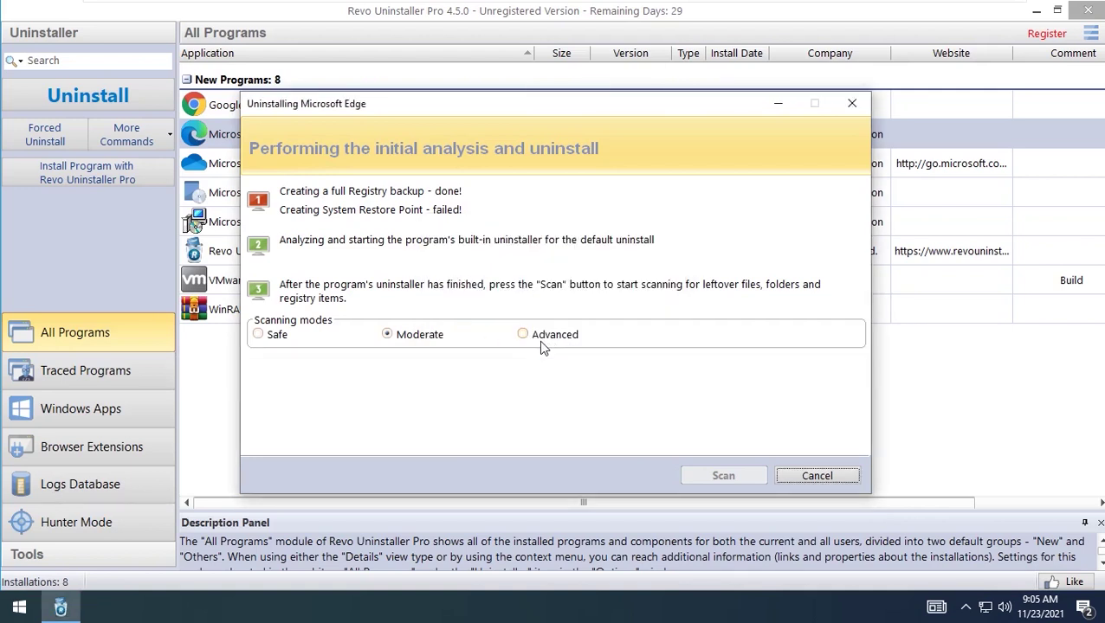
# Dismiss the windows raised by the Edge uninstaller and scan for its leftovers in Advanced mode
pyautogui.click(541, 339)
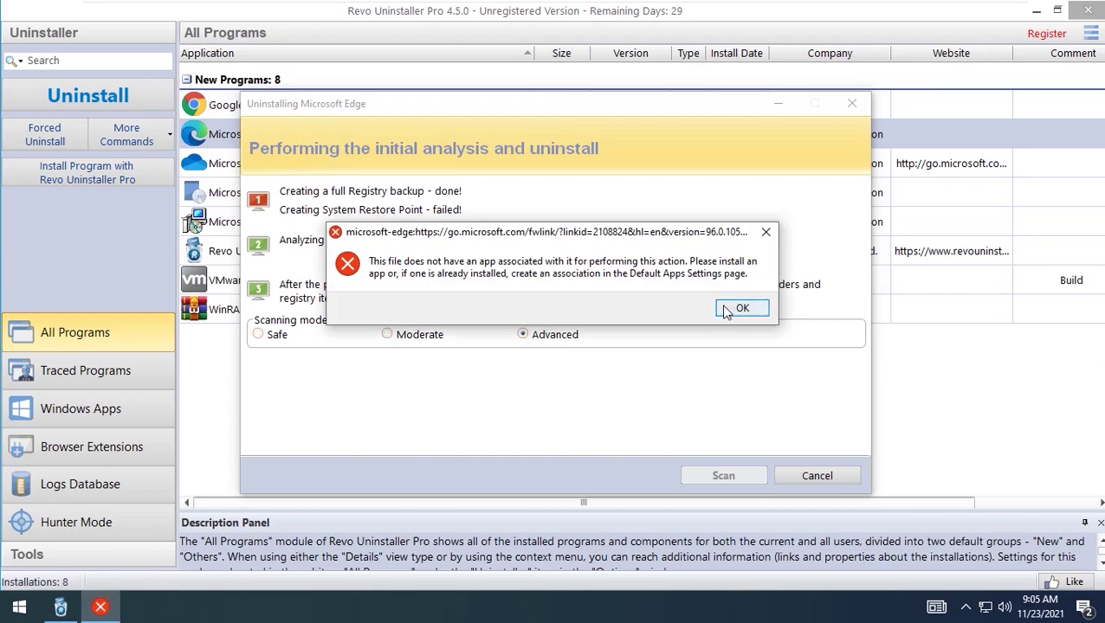
pyautogui.click(740, 310)
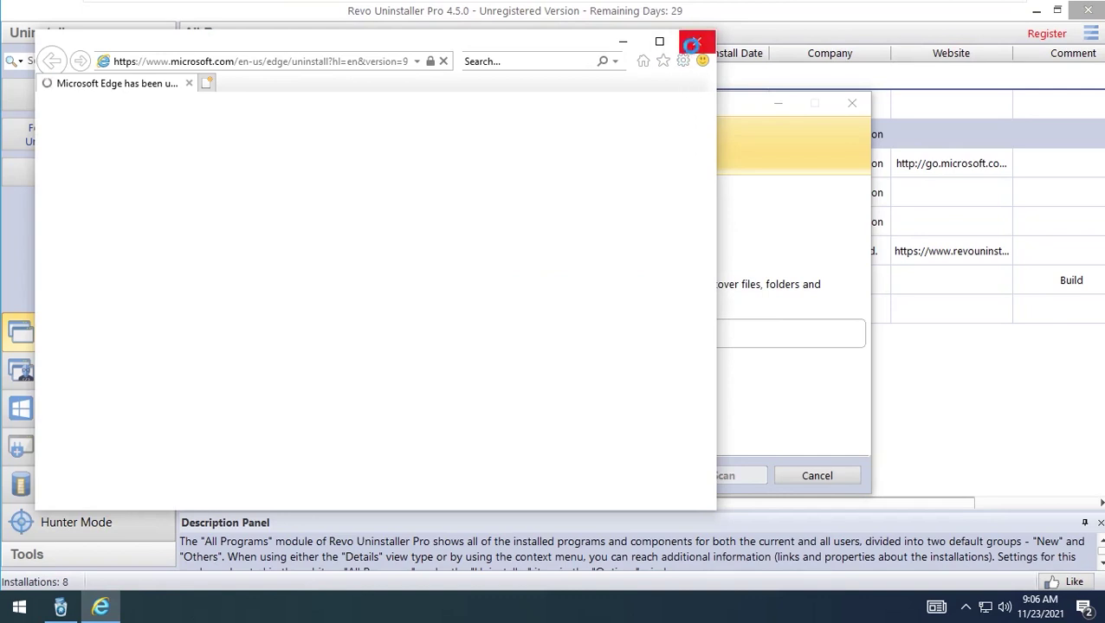
pyautogui.click(337, 326)
pyautogui.click(487, 387)
pyautogui.click(409, 343)
pyautogui.click(525, 336)
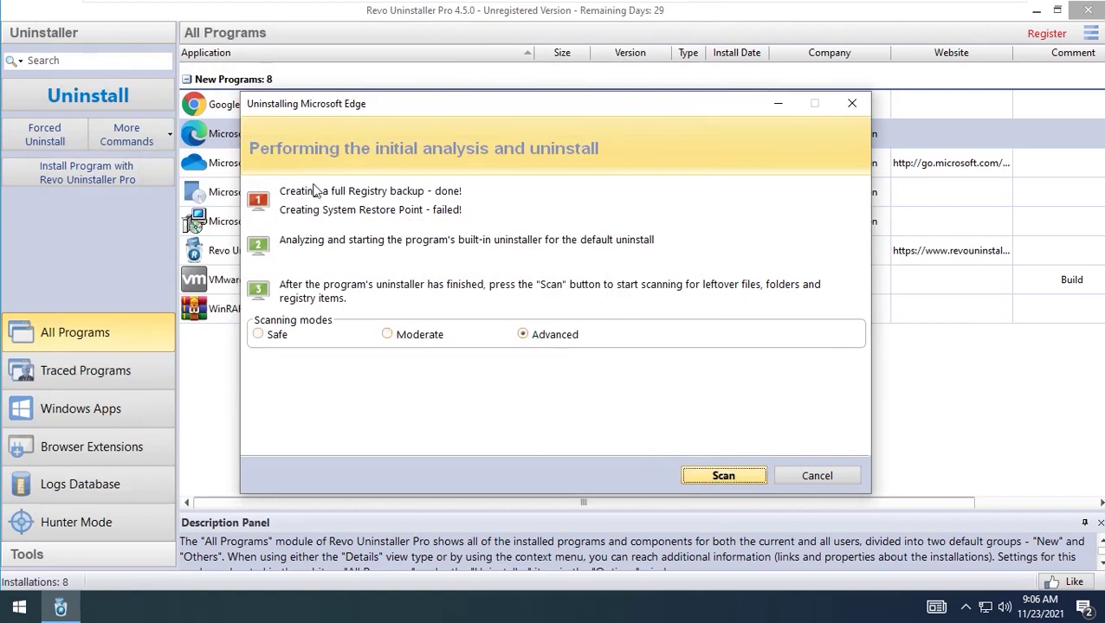
pyautogui.click(724, 475)
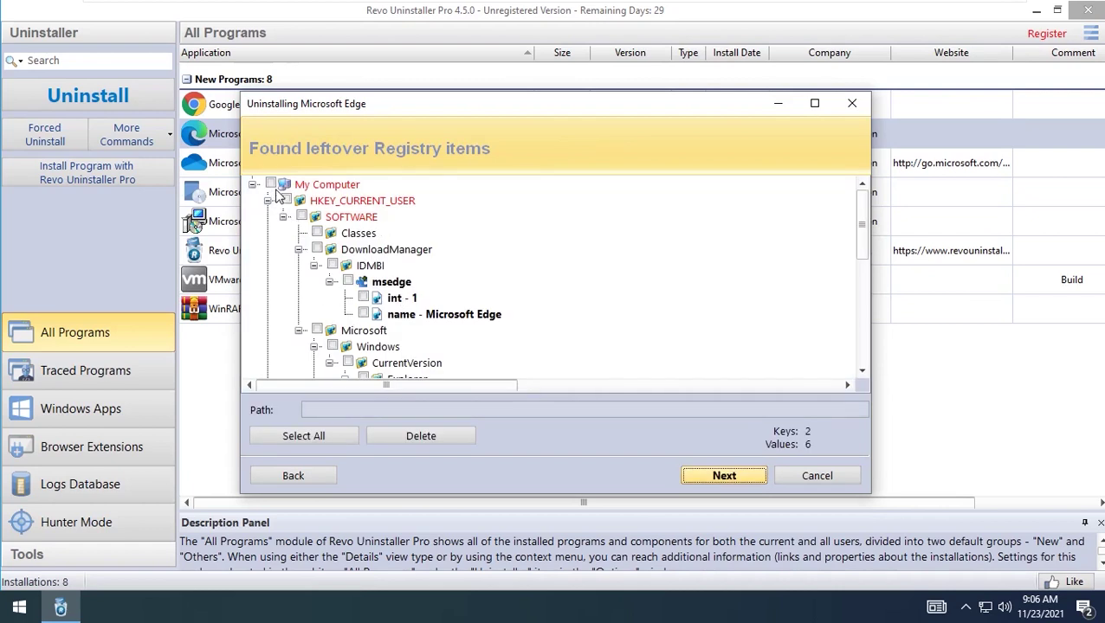
# Select all leftover Edge registry items, decline their deletion, and continue to the leftover files while skipping the registry cleanup
pyautogui.scroll(-5, 364, 314)
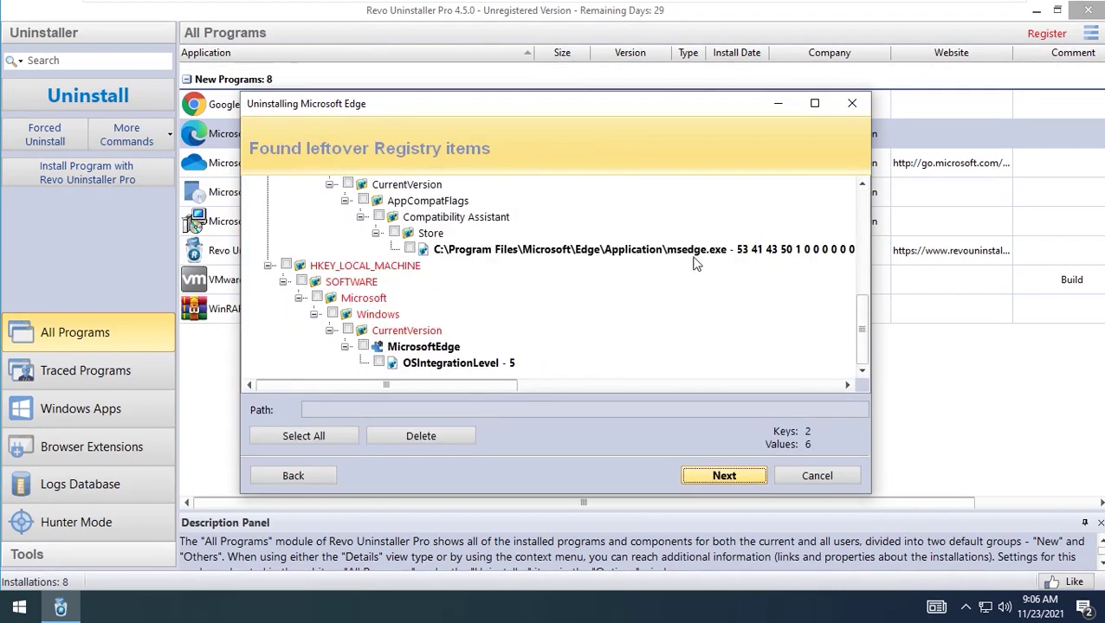
pyautogui.click(285, 266)
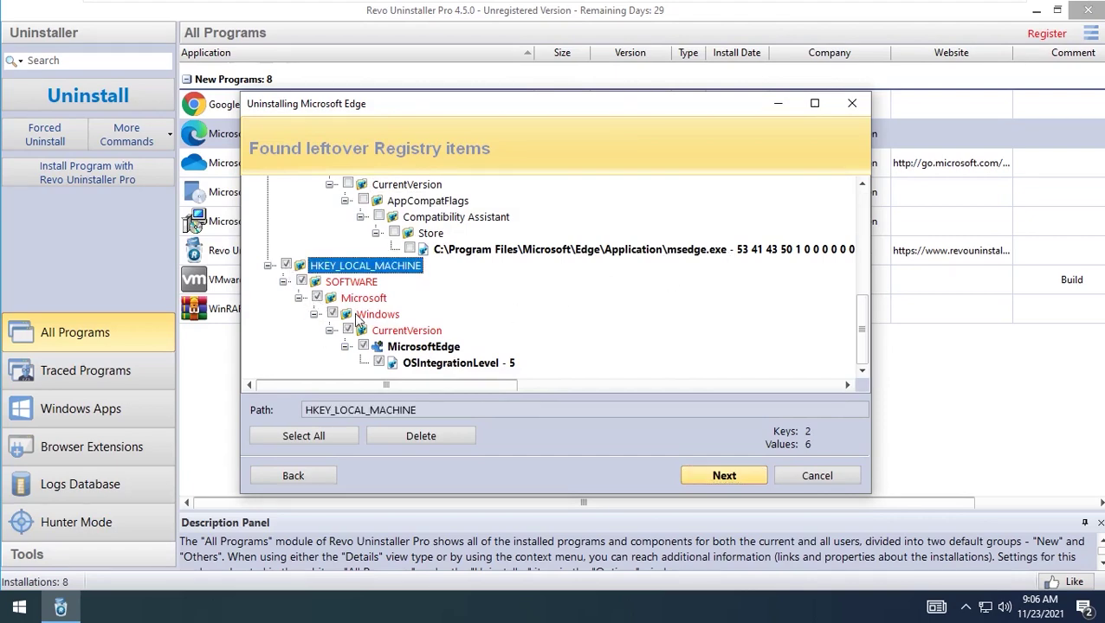
pyautogui.scroll(5, 327, 264)
pyautogui.click(301, 438)
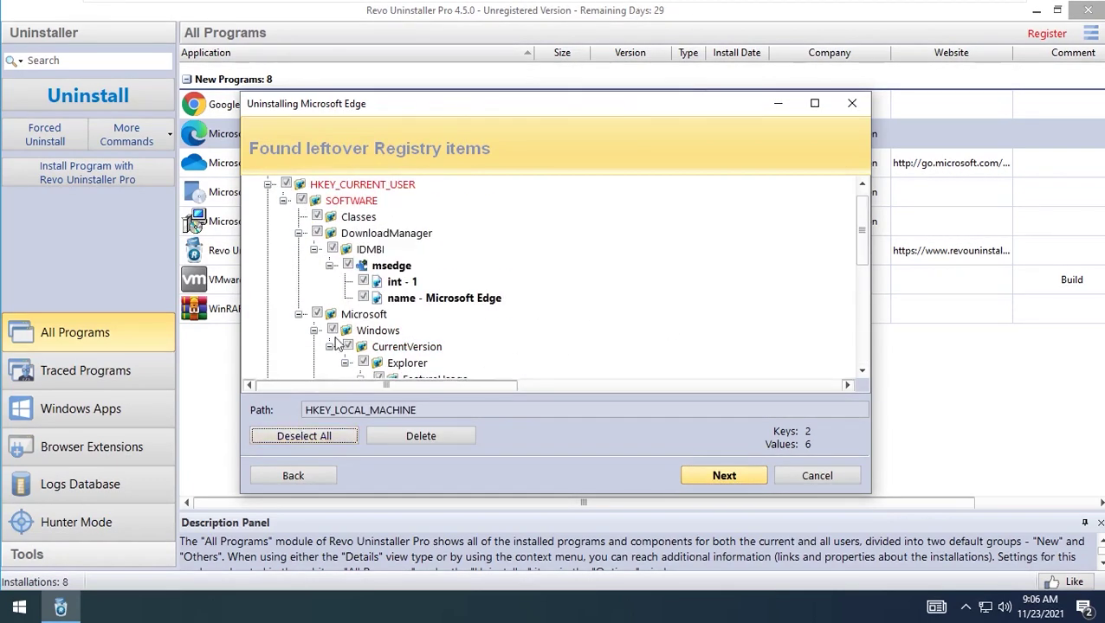
pyautogui.scroll(-5, 443, 342)
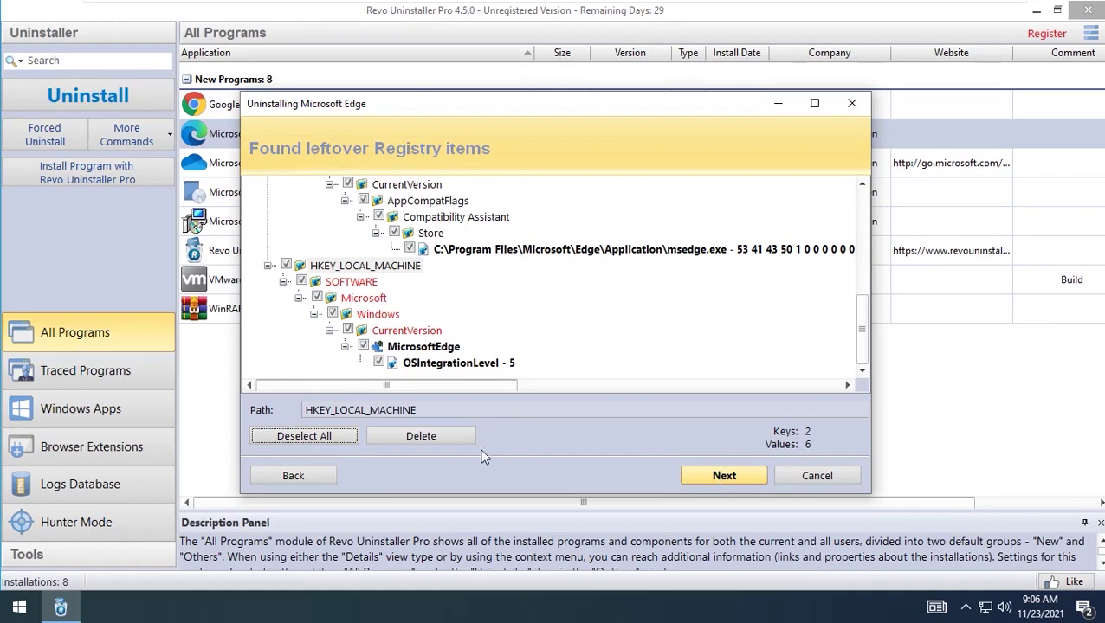
pyautogui.click(439, 435)
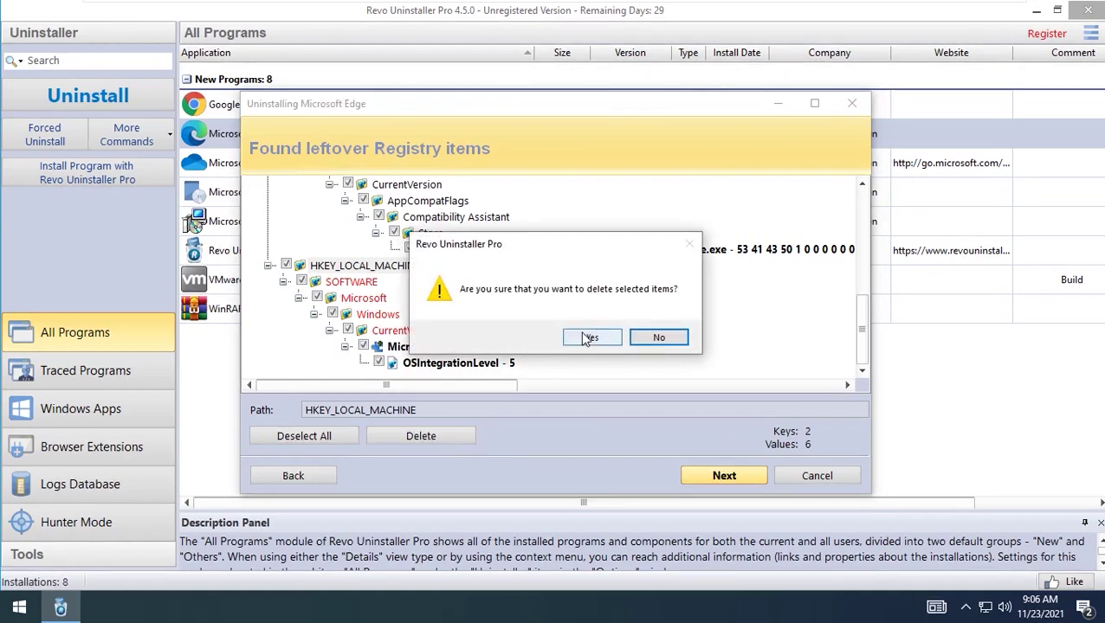
pyautogui.click(652, 337)
pyautogui.click(710, 475)
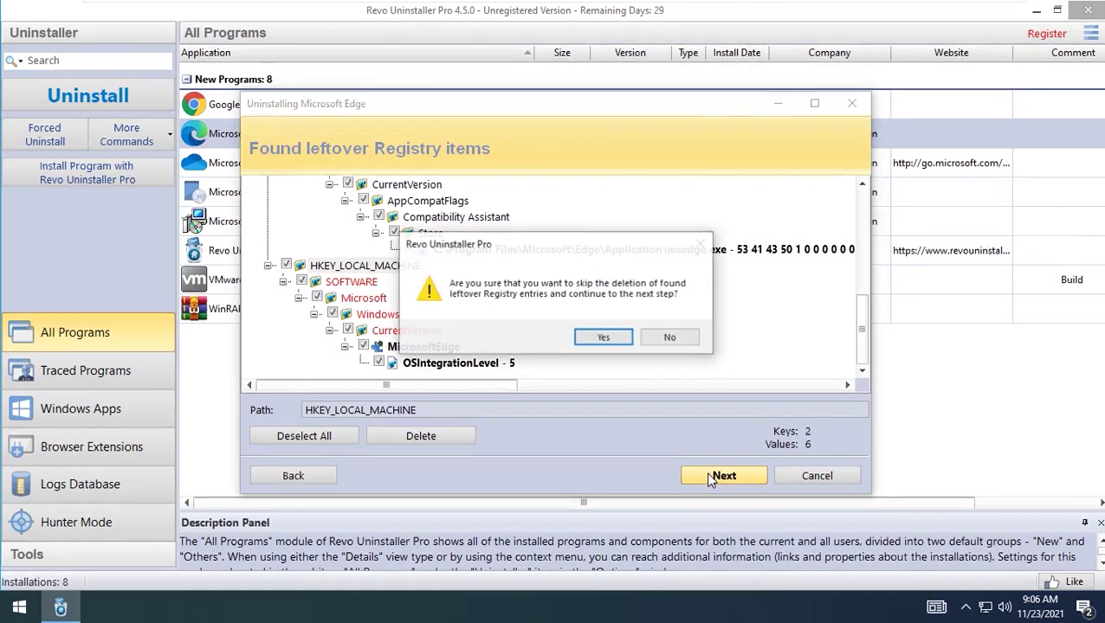
pyautogui.click(604, 338)
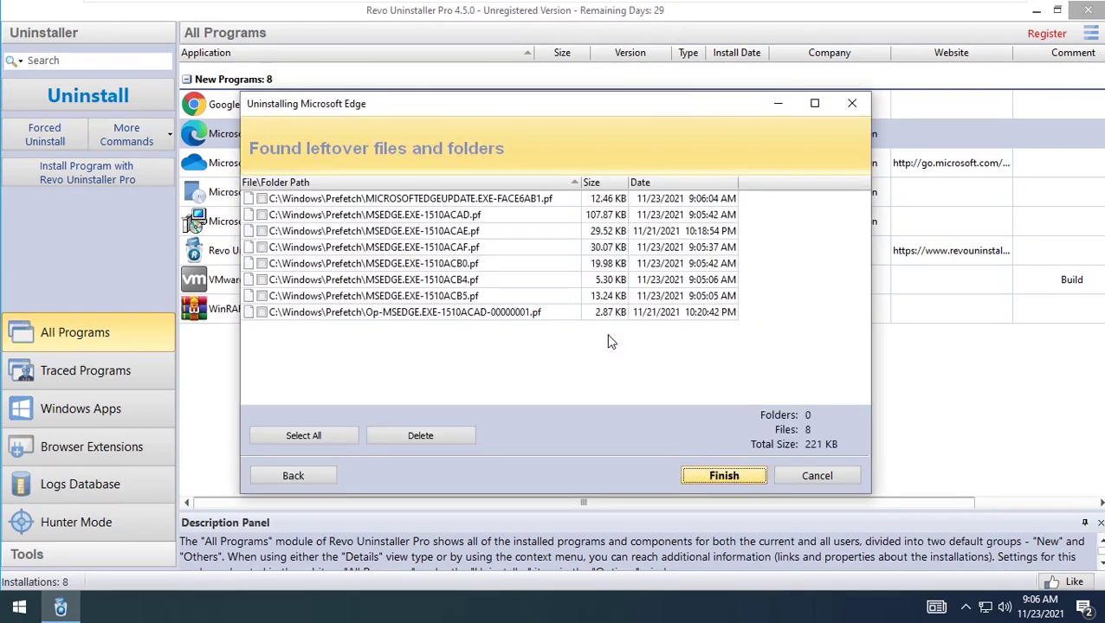
# Select all leftover Edge files, finish the uninstall while skipping their deletion, and close the trial reminder
pyautogui.click(256, 204)
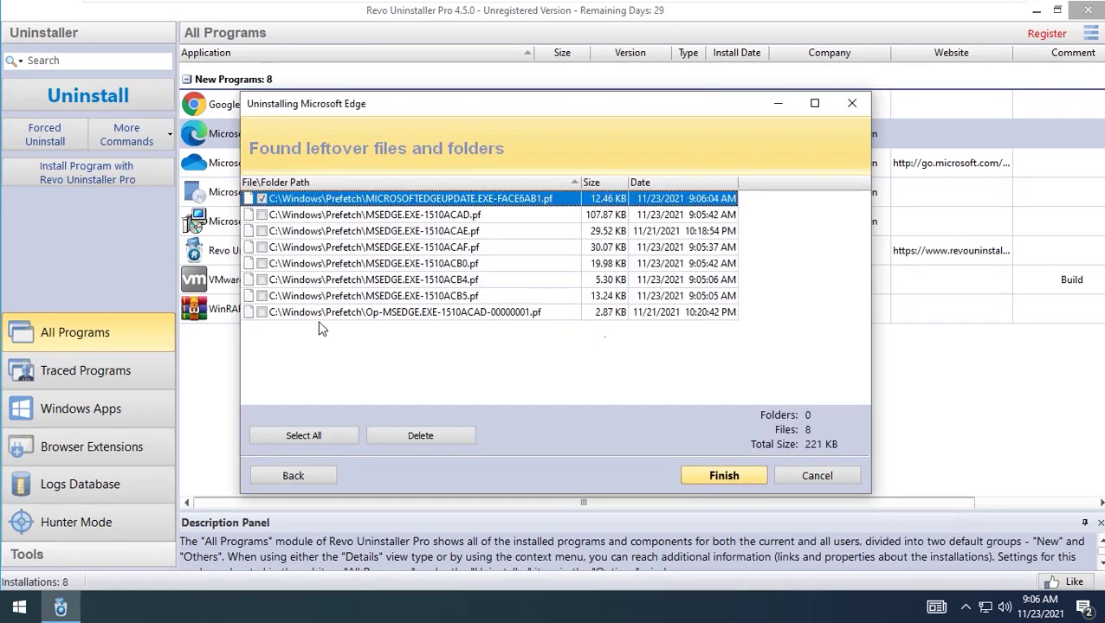
pyautogui.click(319, 437)
pyautogui.click(724, 481)
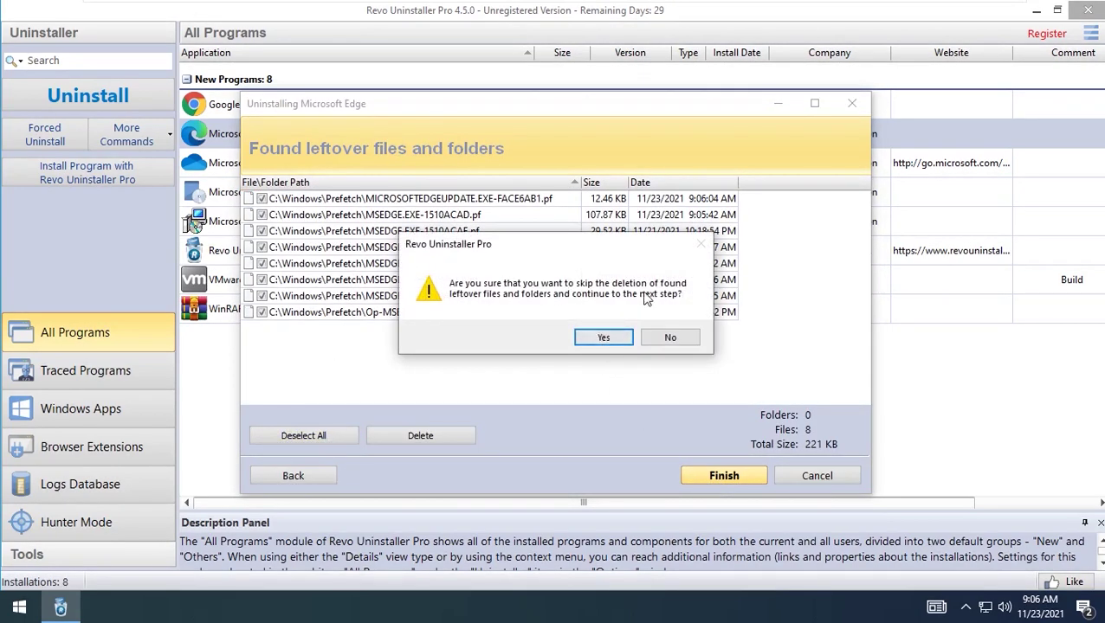
pyautogui.click(604, 338)
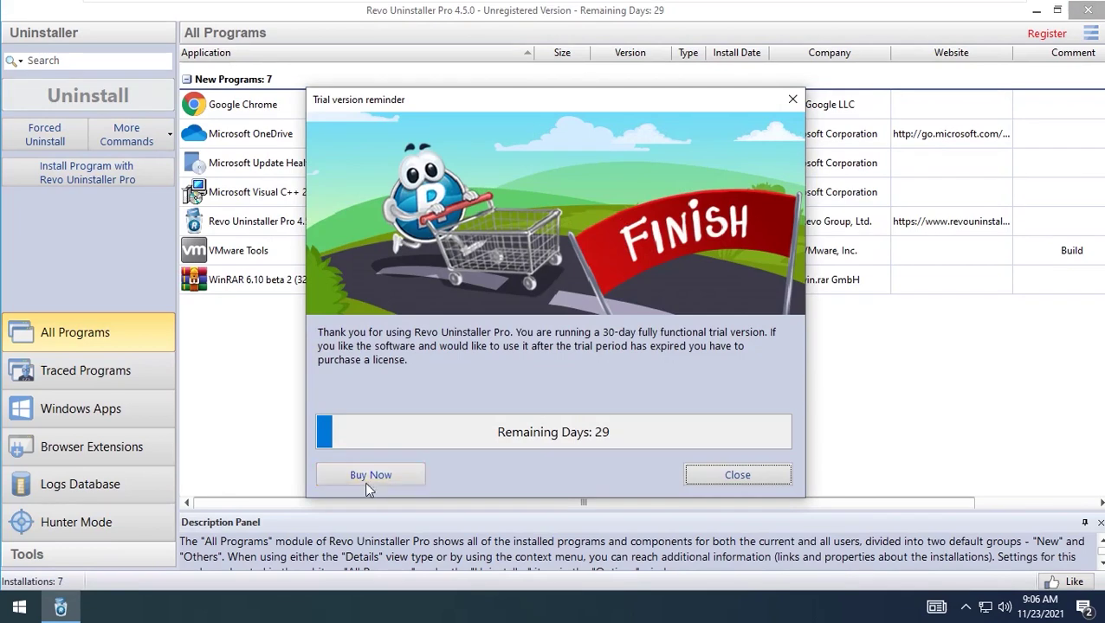
pyautogui.click(740, 475)
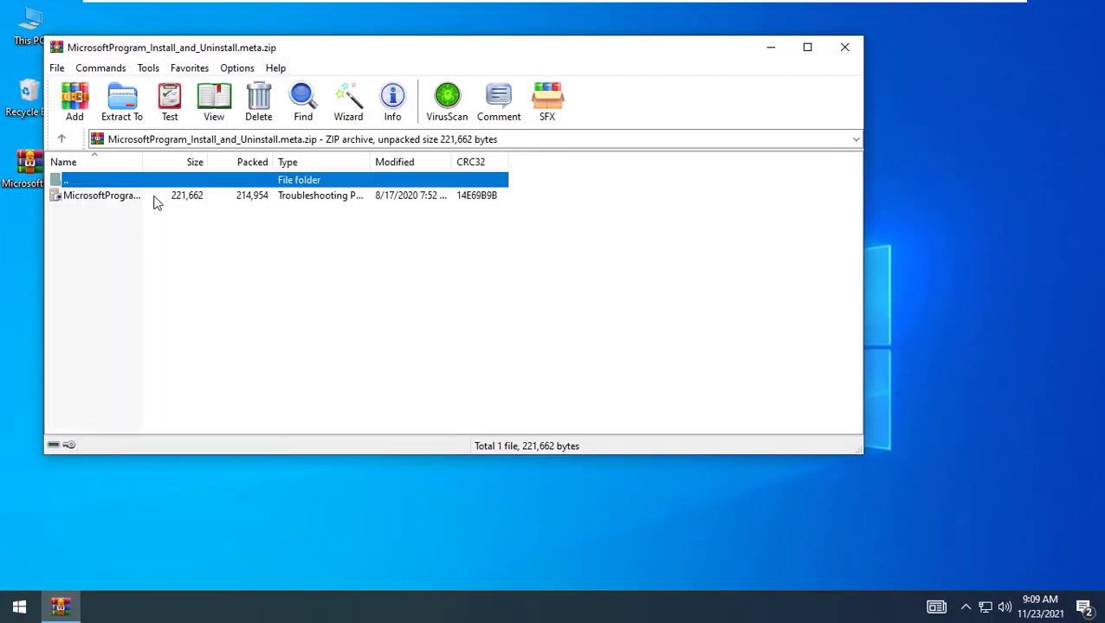
# Extract the troubleshooting pack from MicrosoftProgram_Install_and_Uninstall.meta.zip to the desktop, then close the archive
pyautogui.click(123, 197)
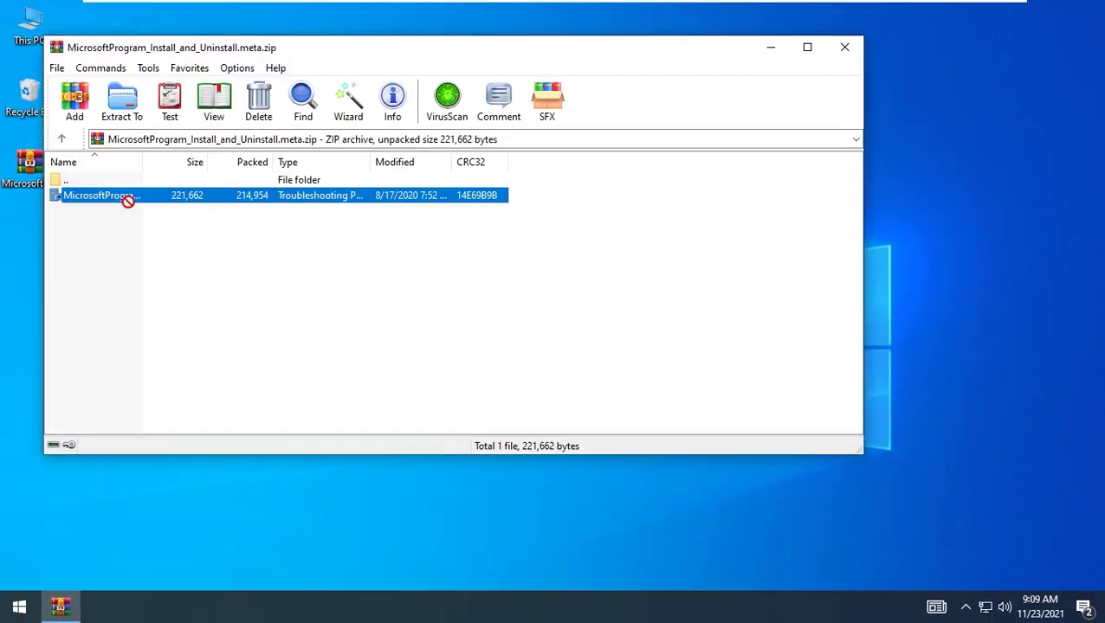
pyautogui.click(26, 275)
pyautogui.moveTo(27, 277); pyautogui.dragTo(40, 254)
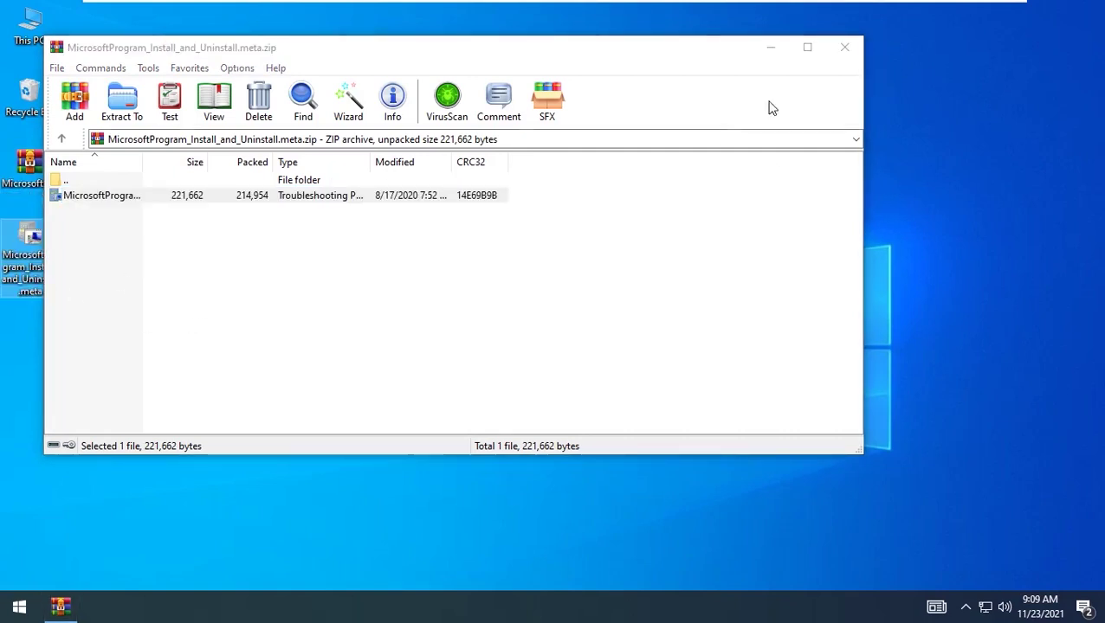
pyautogui.click(844, 47)
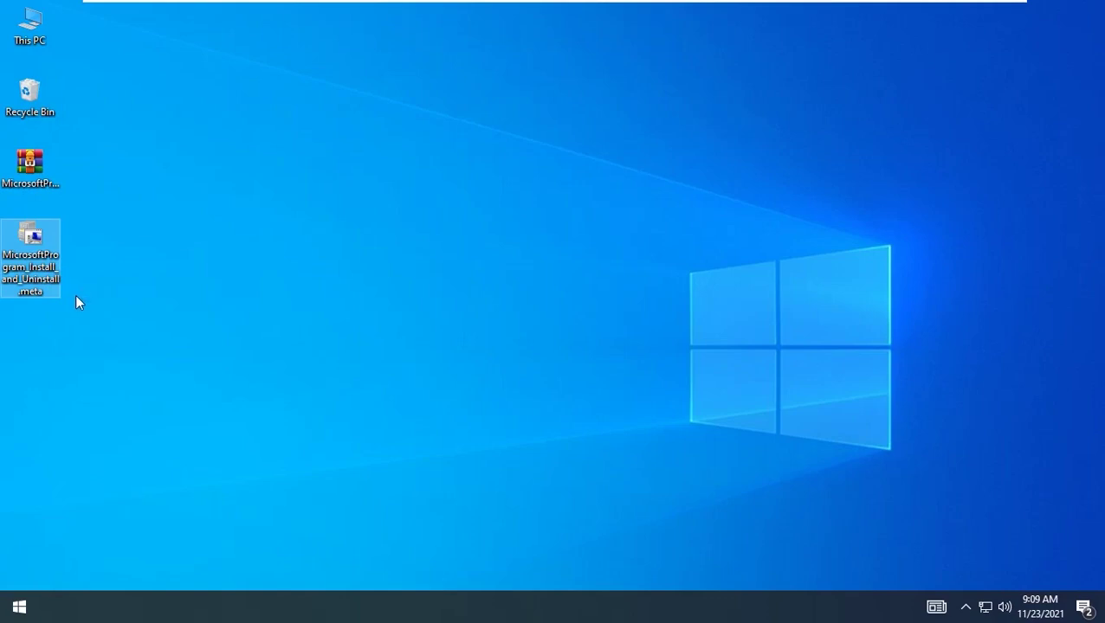
# Start the Program Install and Uninstall troubleshooter with automatic repairs enabled and choose Uninstalling as the problem
pyautogui.doubleClick(35, 288)
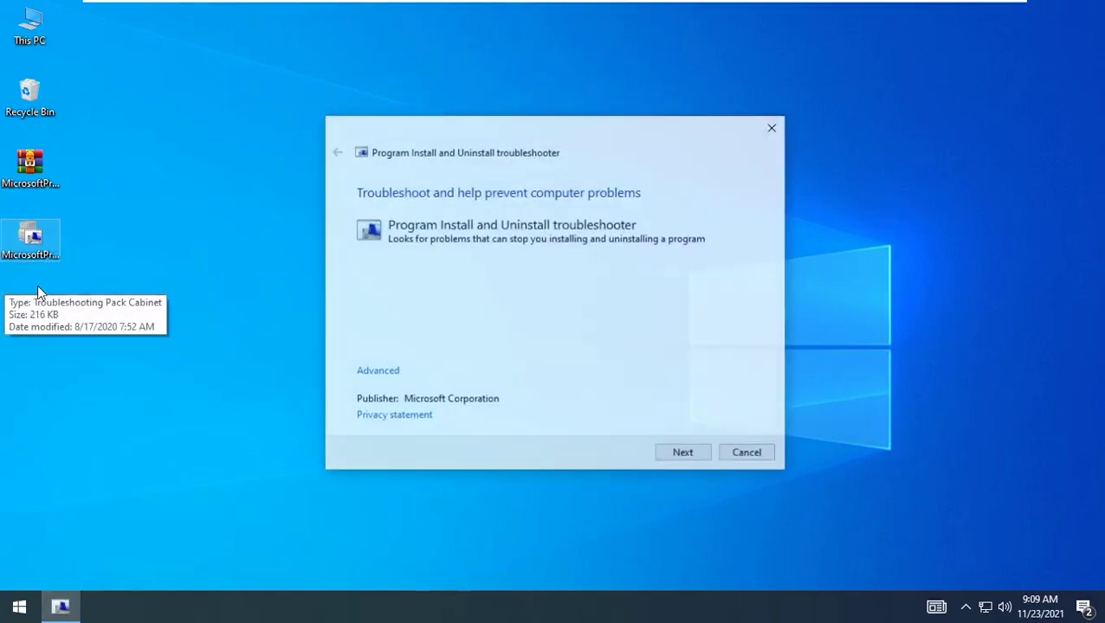
pyautogui.click(377, 371)
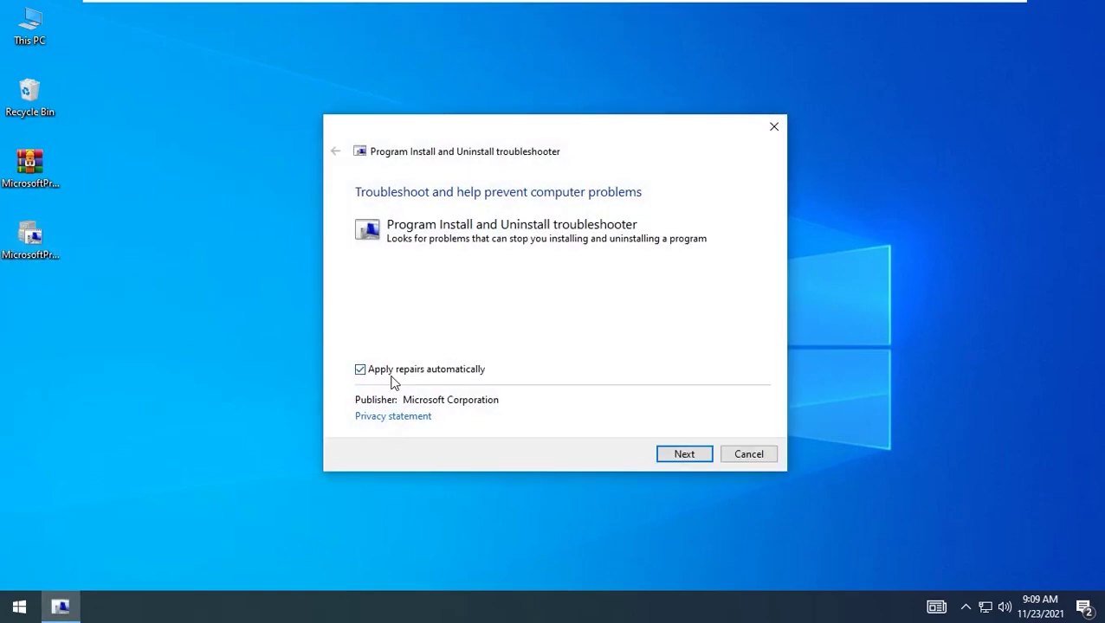
pyautogui.click(686, 455)
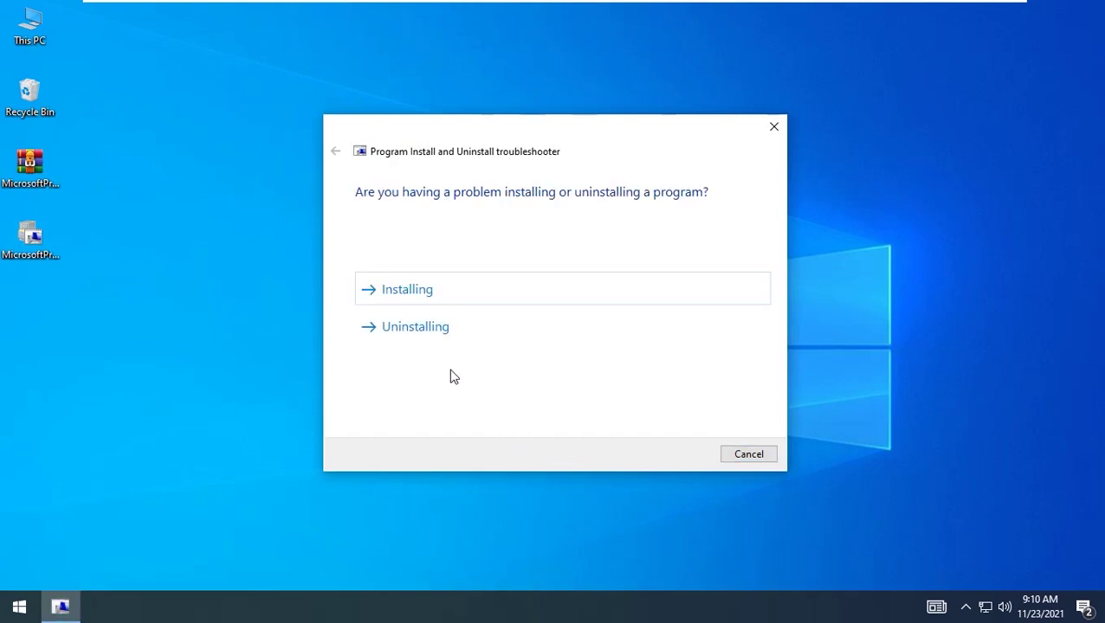
pyautogui.click(425, 334)
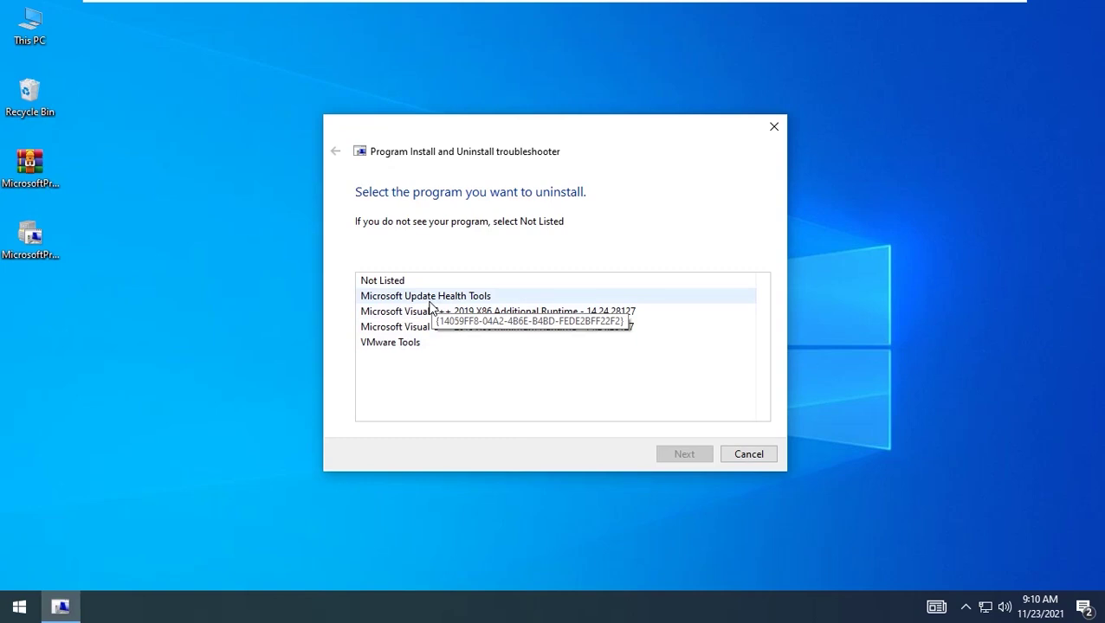
# Select Microsoft Update Health Tools as the program to remove, try its uninstall and cleanup, and close the troubleshooter
pyautogui.click(429, 303)
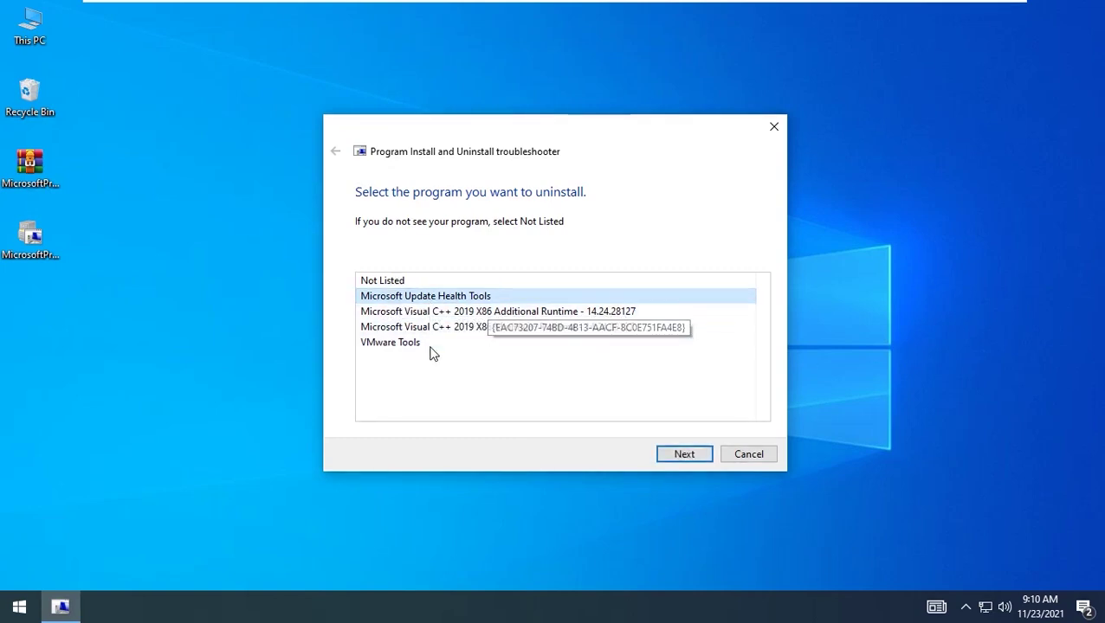
pyautogui.click(681, 456)
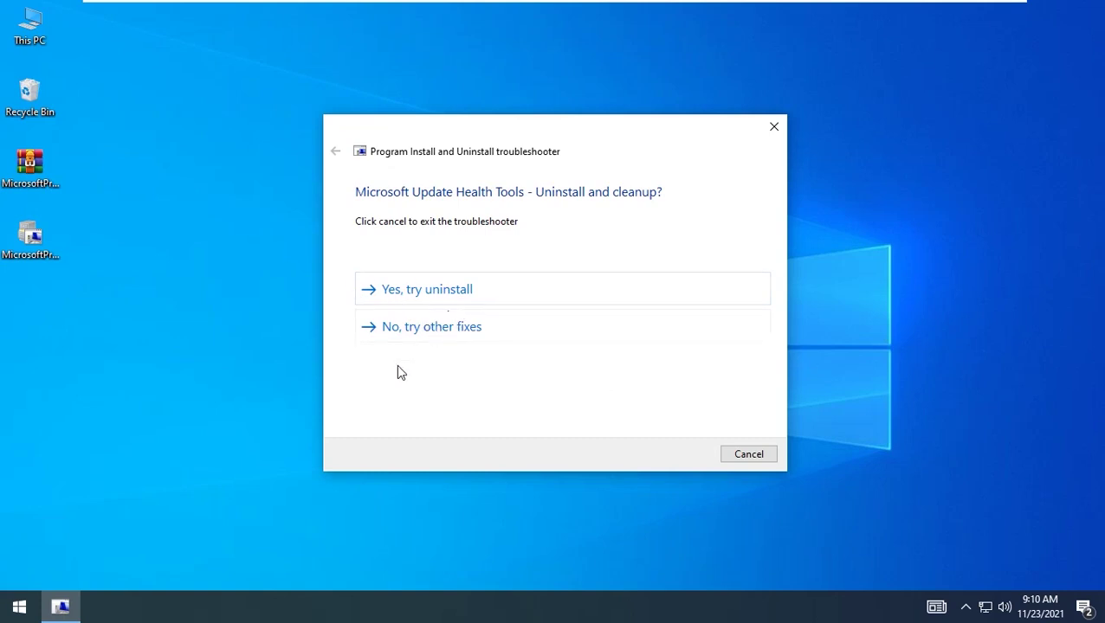
pyautogui.click(448, 297)
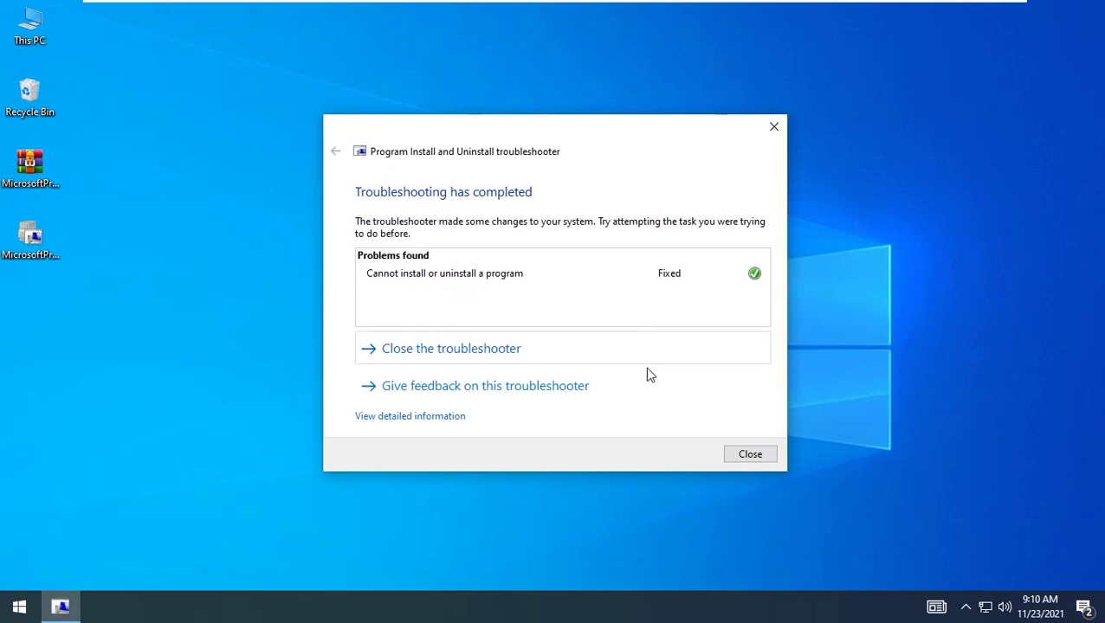
pyautogui.click(751, 459)
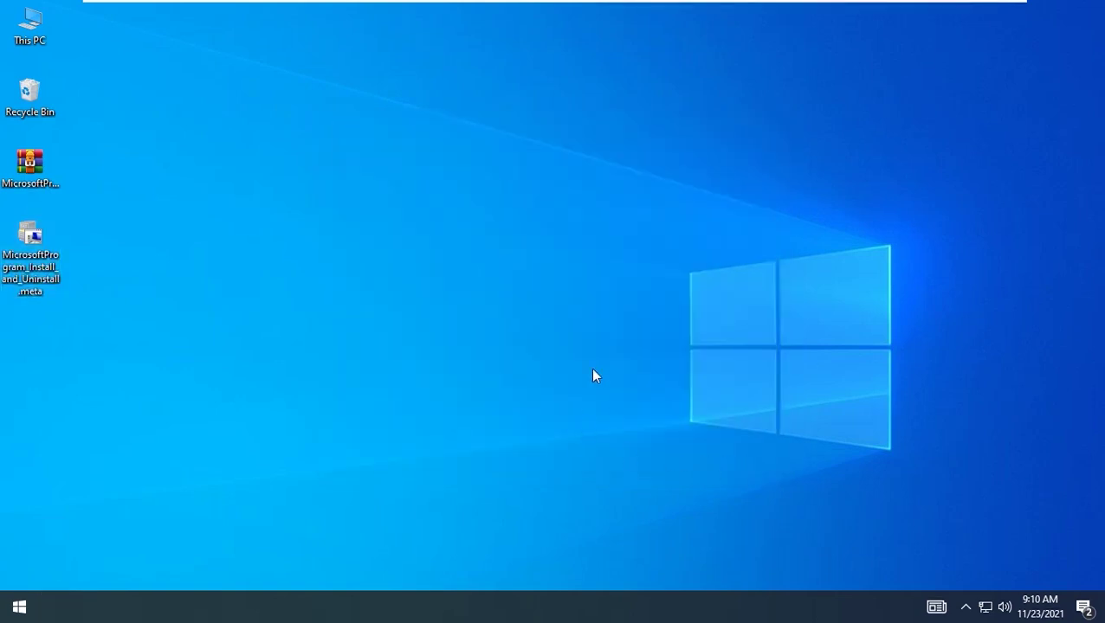